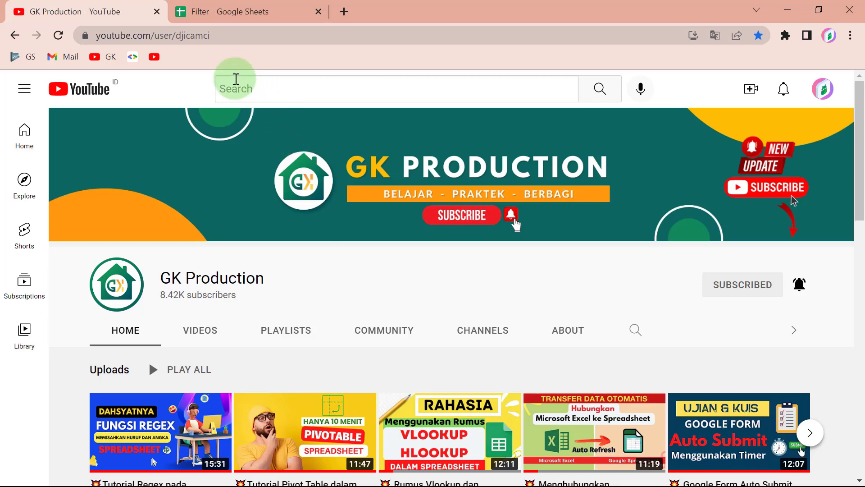
Switch from the YouTube channel page to the 'Filter' spreadsheet's DATA sheet
click(250, 9)
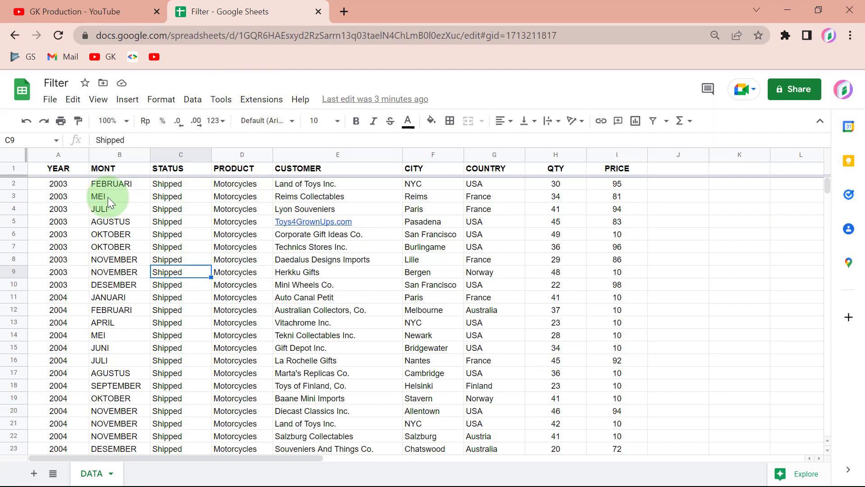
Confirm the sales data runs from row 2 down to row 2824, then reselect header cell A1
click(62, 186)
key(ctrl+Down)
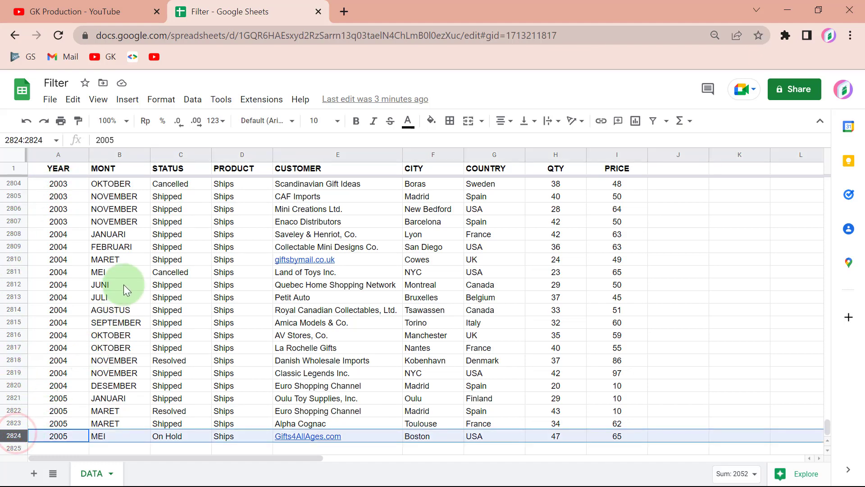
key(ctrl+Up)
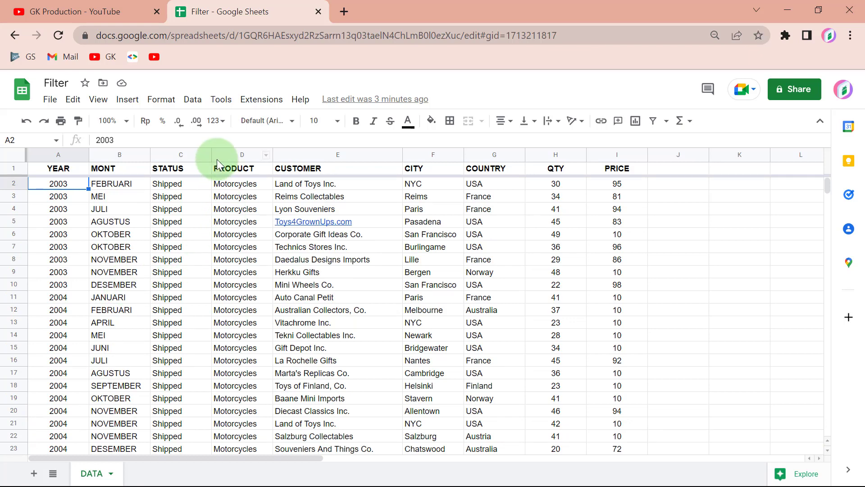
click(52, 171)
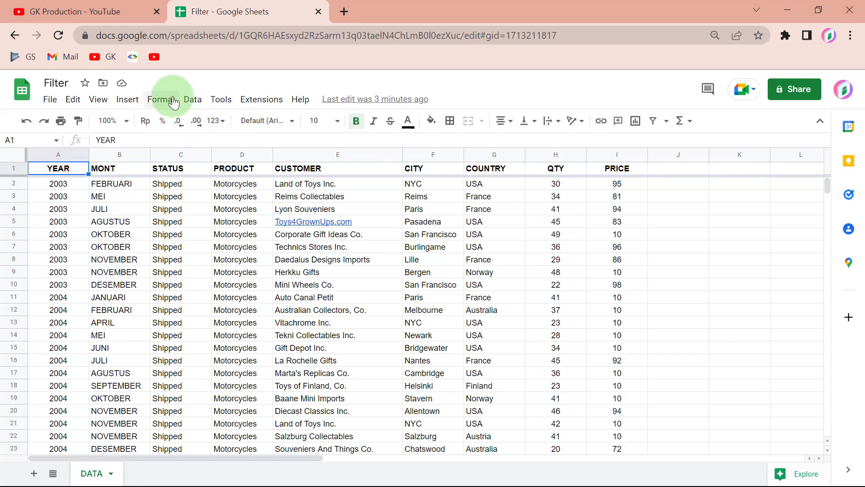
click(199, 99)
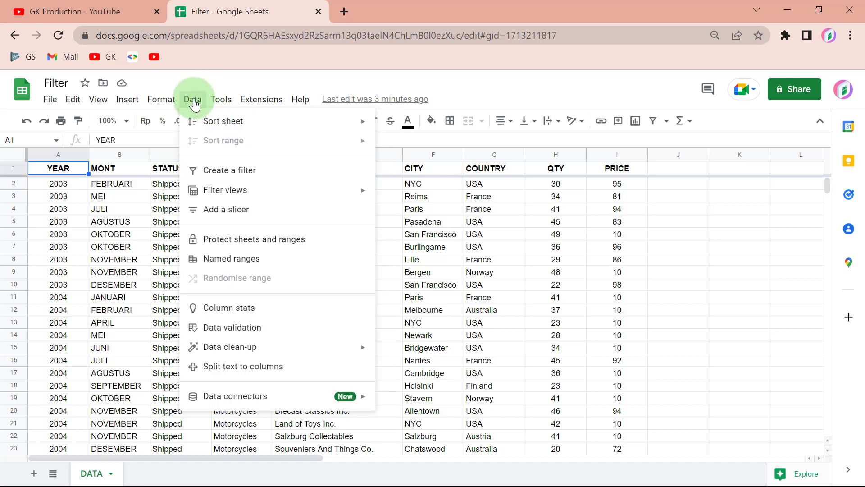
Create a filter over A1:I2824 covering YEAR through PRICE, after undoing a first attempt
click(216, 176)
click(226, 189)
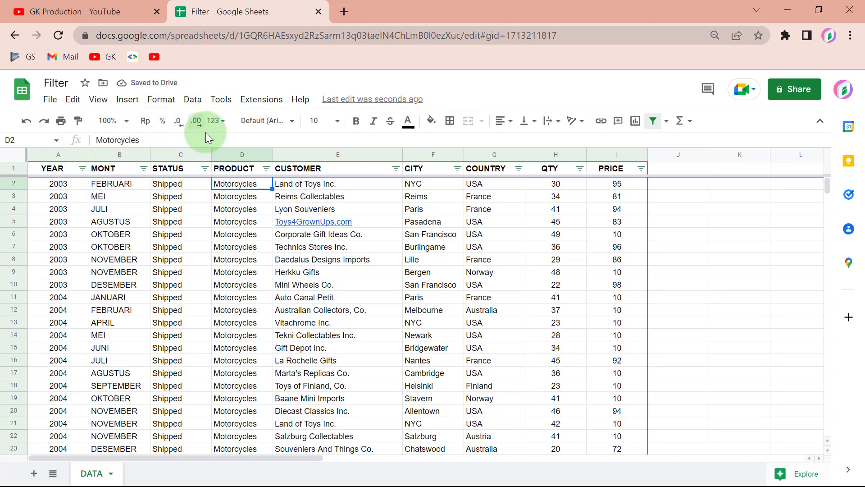
key(ctrl+z)
click(169, 185)
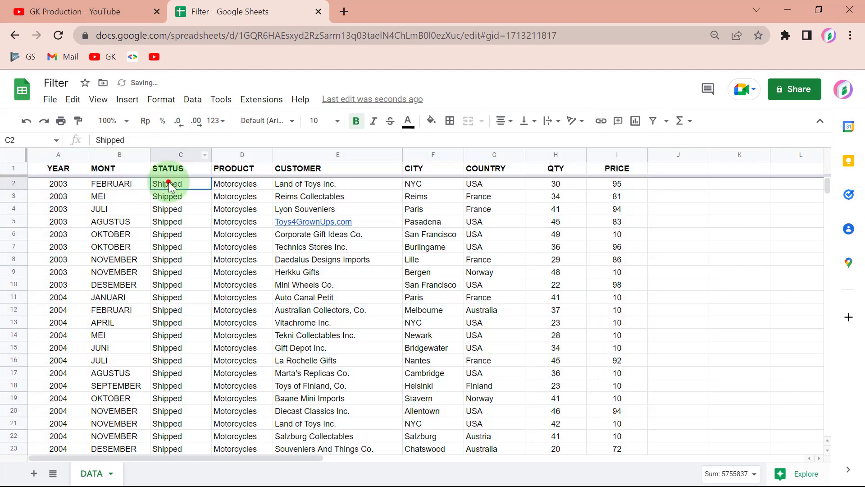
click(60, 168)
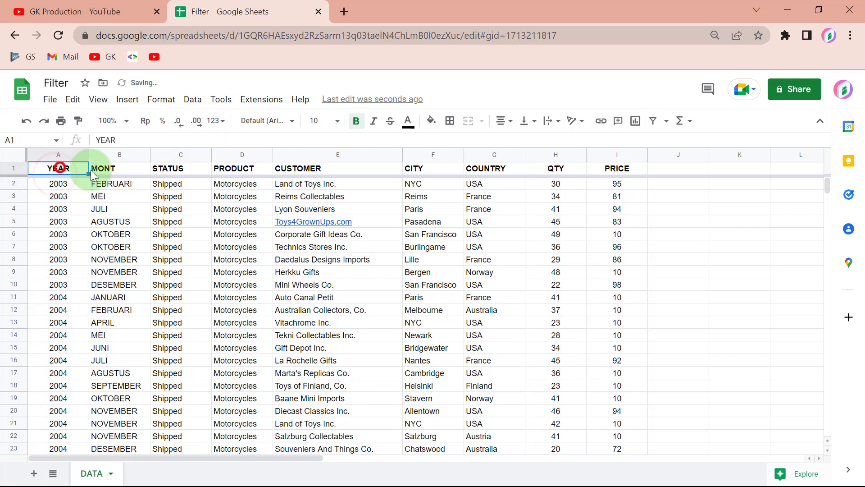
click(192, 99)
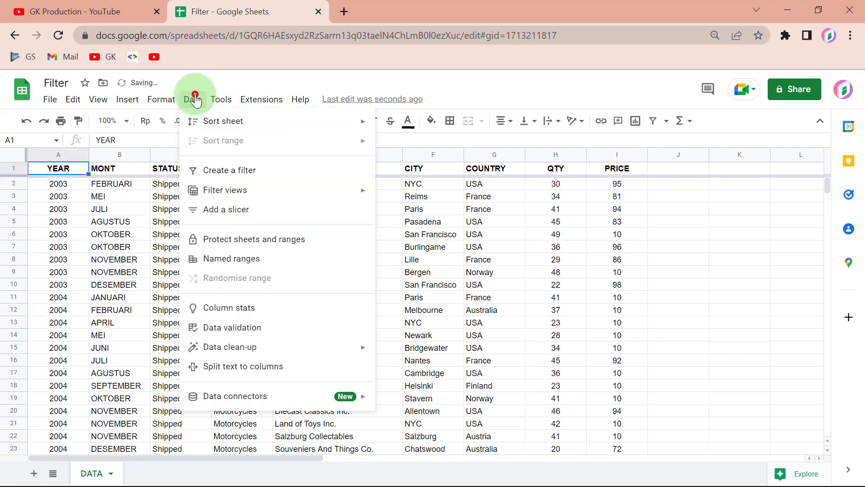
click(217, 171)
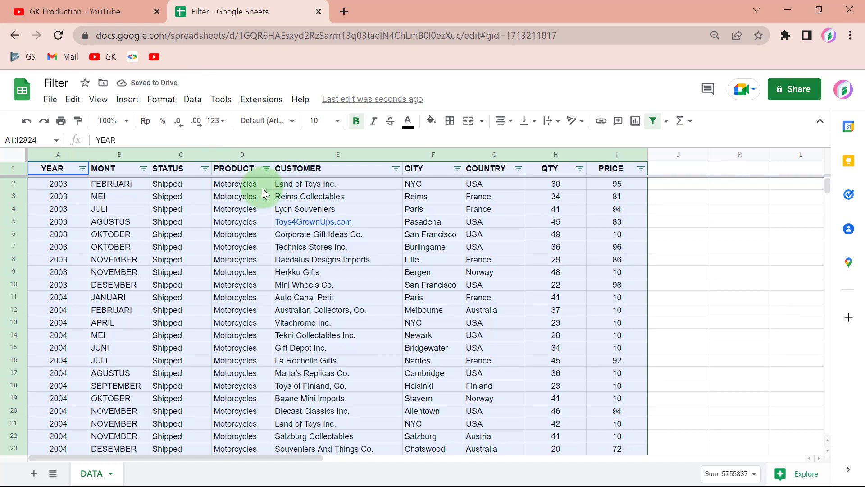
click(245, 209)
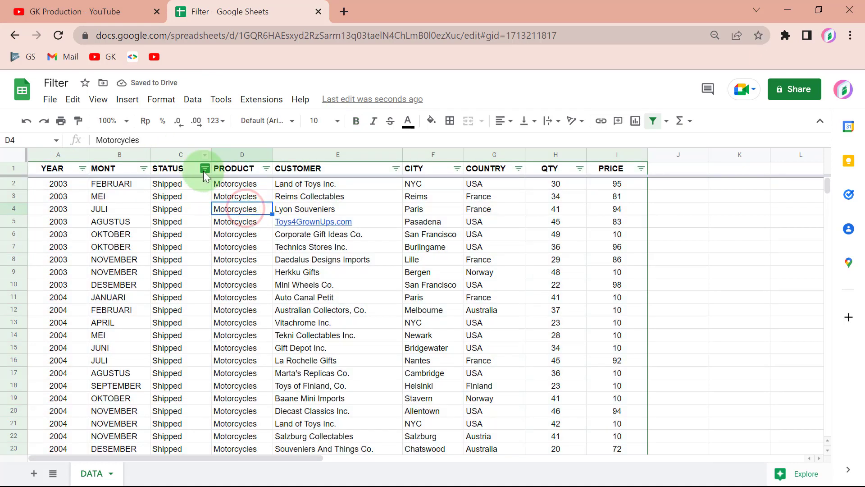
Filter the PRODUCT column to show only Motorcycles
click(83, 169)
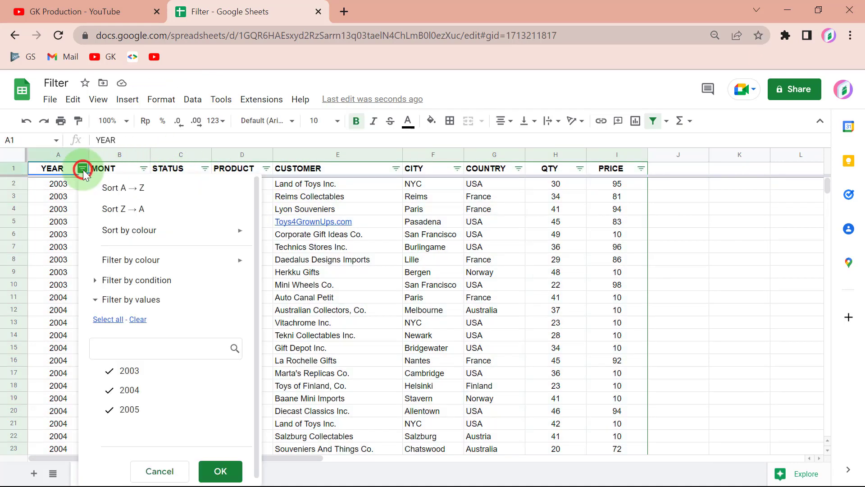
click(361, 176)
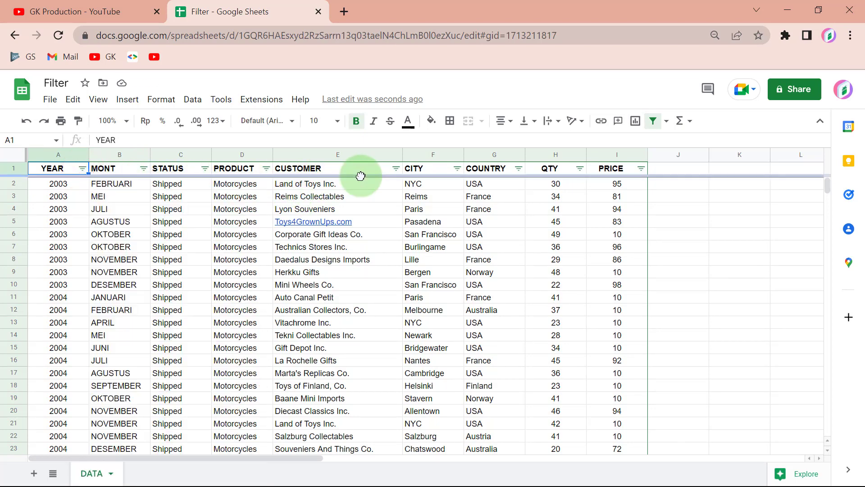
click(267, 169)
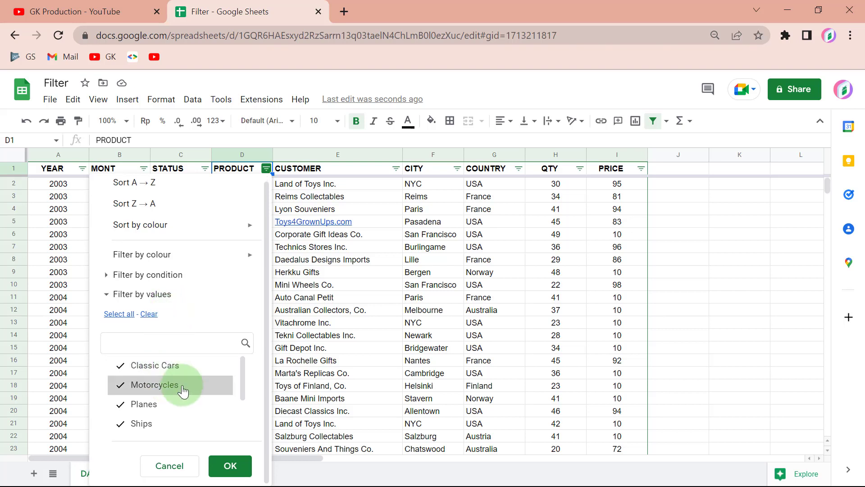
scroll(182, 391, down, 2)
scroll(181, 389, down, 1)
scroll(179, 388, up, 3)
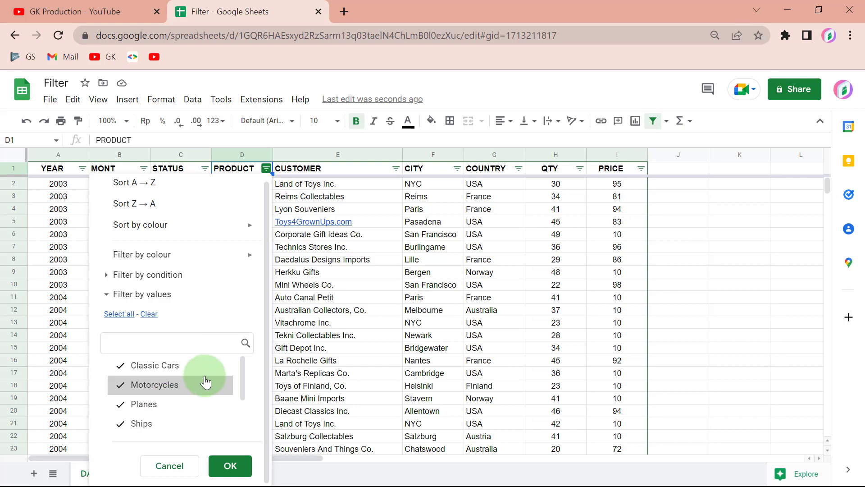
click(148, 314)
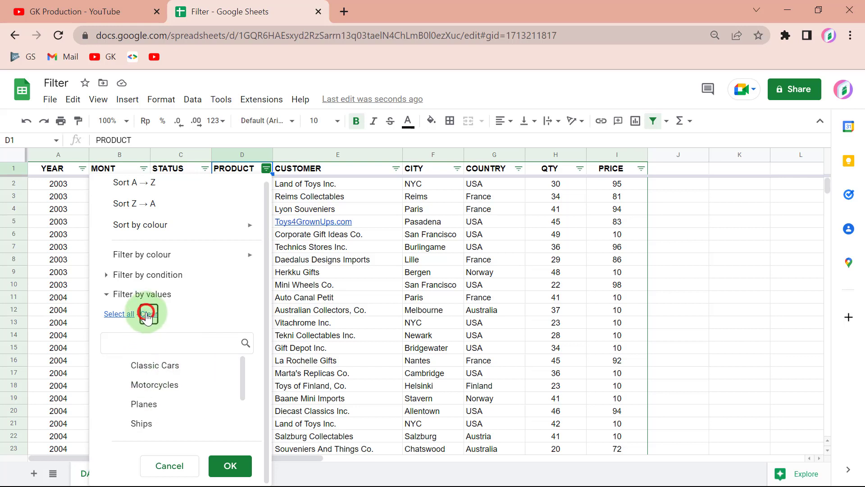
click(154, 386)
click(230, 466)
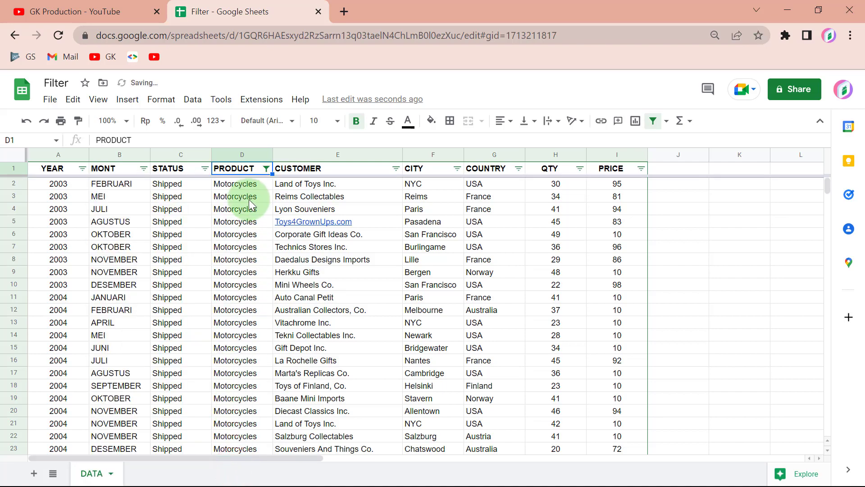
Filter the COUNTRY column to Japan only, leaving nine Osaka and Minato-ku orders
scroll(255, 207, down, 2)
scroll(255, 216, down, 2)
scroll(255, 223, down, 1)
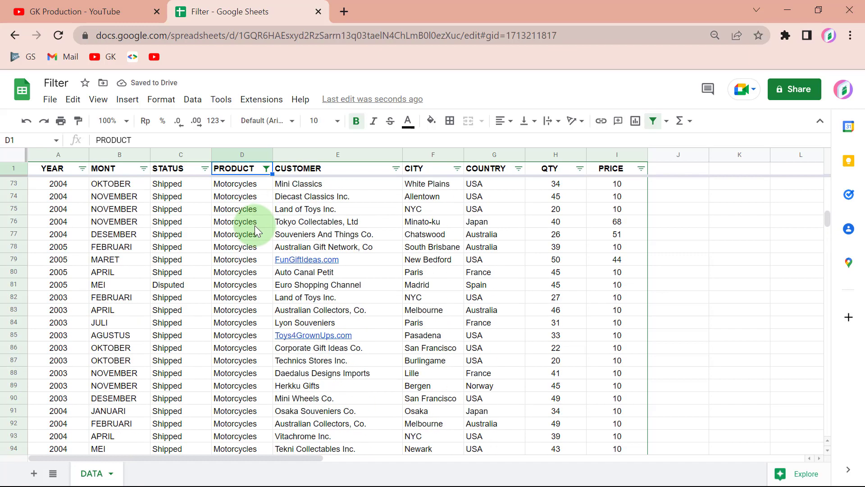
scroll(256, 225, down, 1)
scroll(255, 225, up, 6)
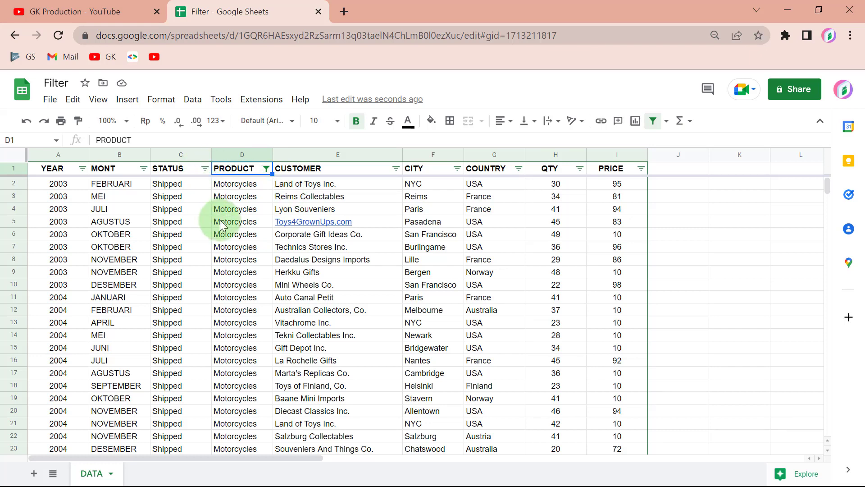
click(518, 169)
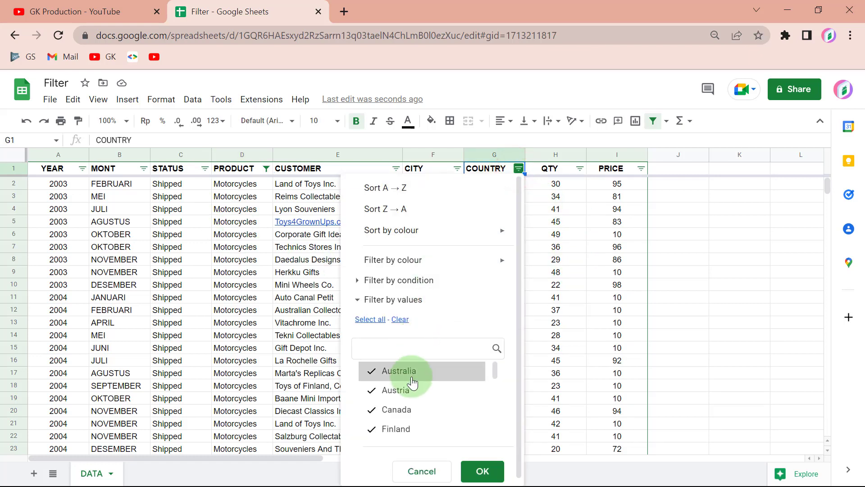
click(400, 319)
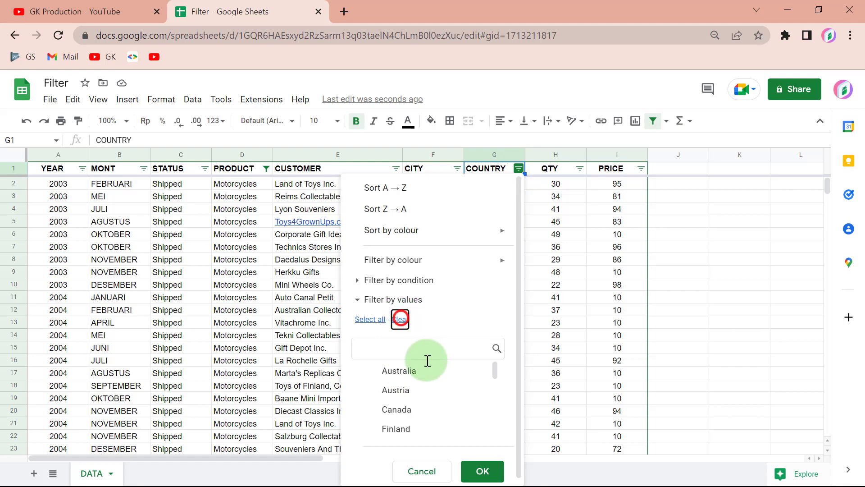
scroll(423, 370, down, 4)
click(399, 391)
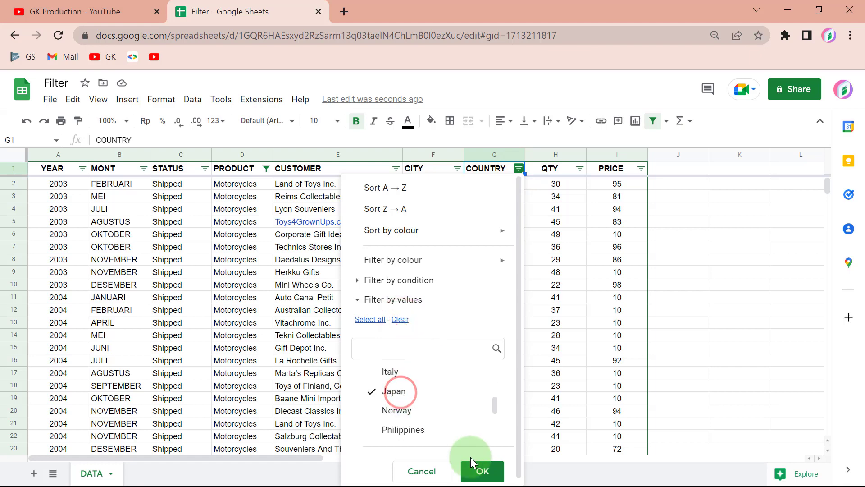
click(480, 470)
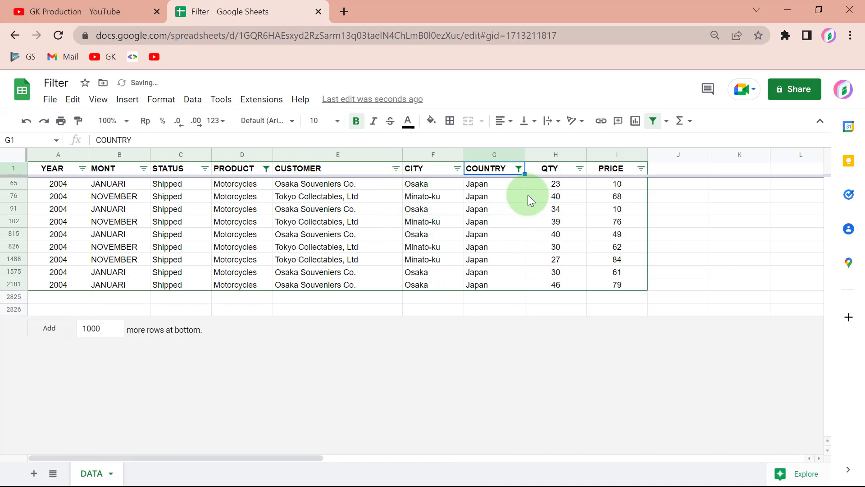
click(580, 169)
mouse_move(454, 260)
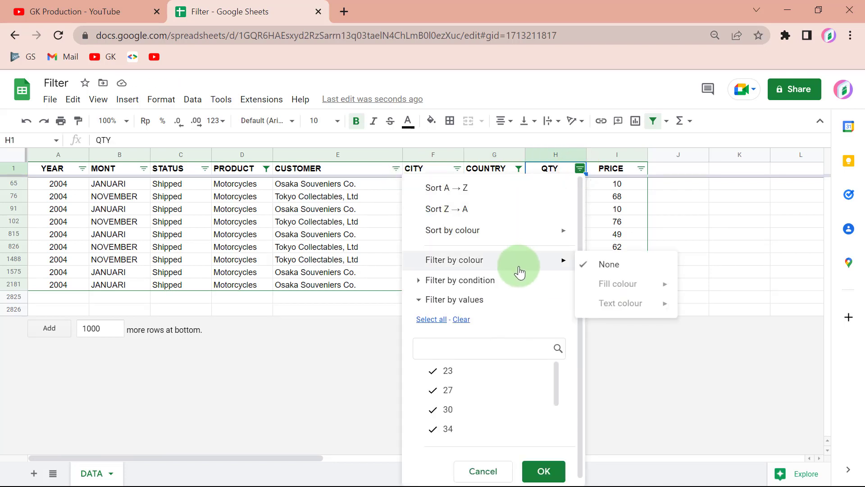
Filter QTY by the condition greater than 30, leaving five Japan Motorcycles orders (34 to 46)
scroll(468, 374, down, 2)
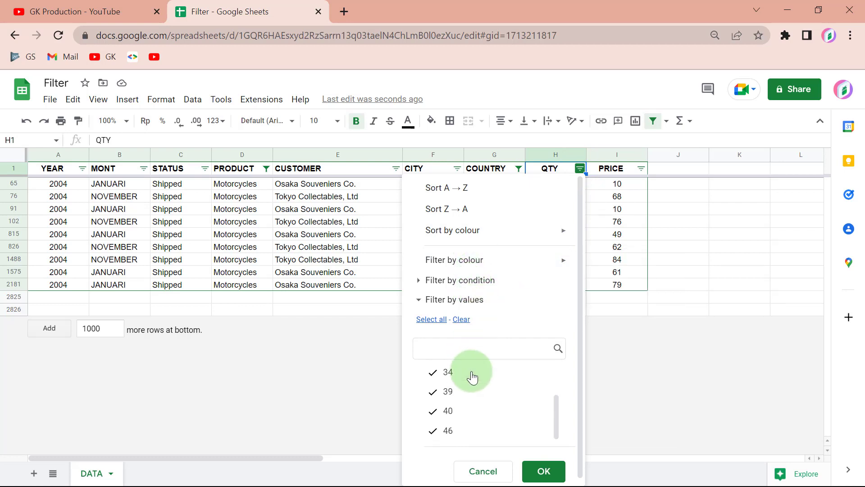
scroll(469, 374, up, 2)
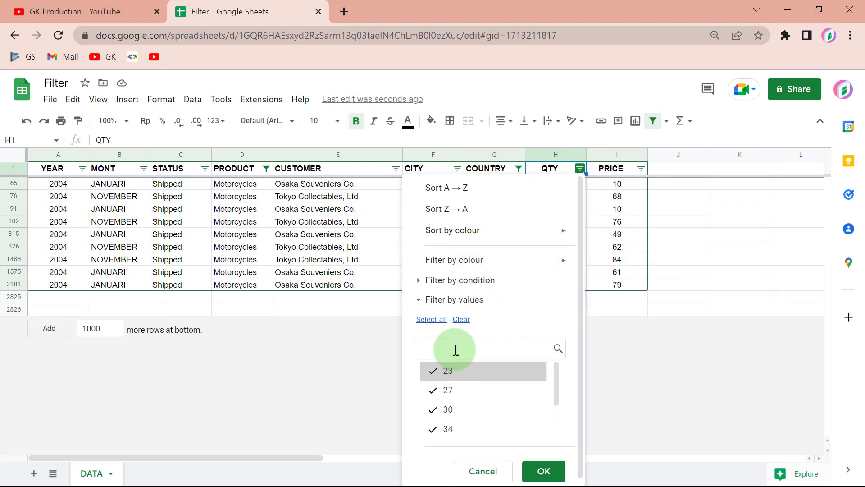
click(420, 282)
click(505, 302)
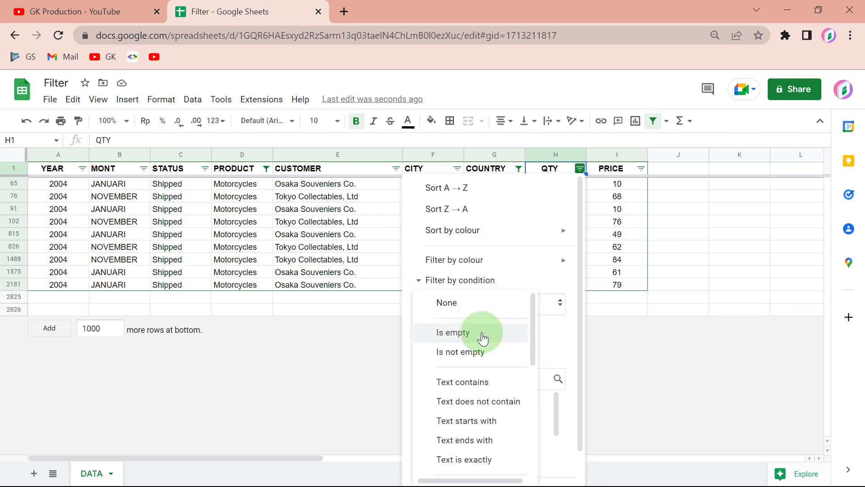
scroll(494, 361, down, 1)
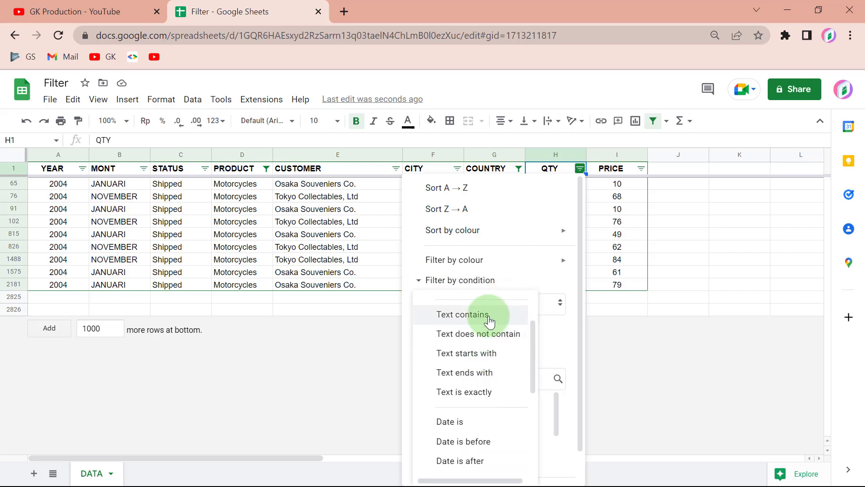
scroll(487, 351, down, 3)
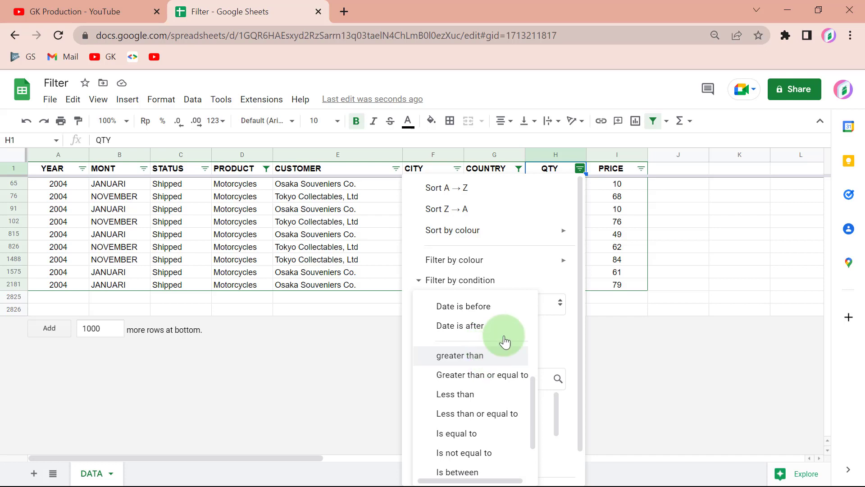
click(483, 358)
scroll(470, 415, down, 2)
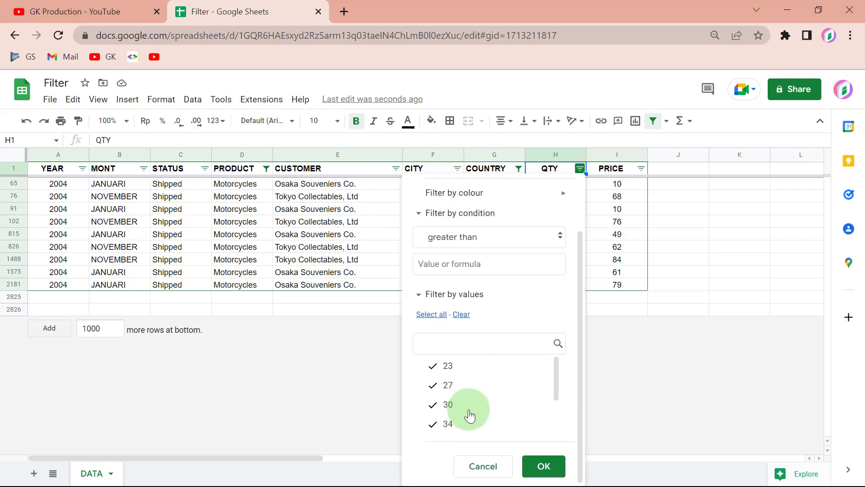
scroll(469, 392, down, 2)
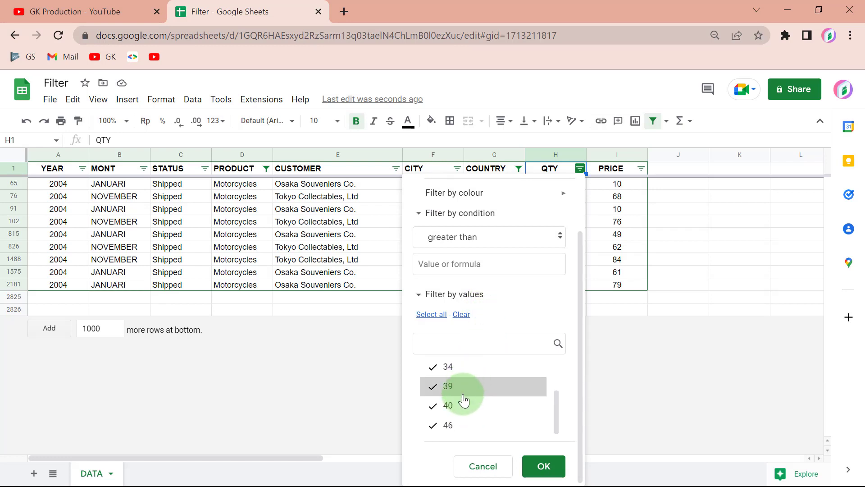
scroll(466, 396, up, 2)
scroll(467, 396, up, 1)
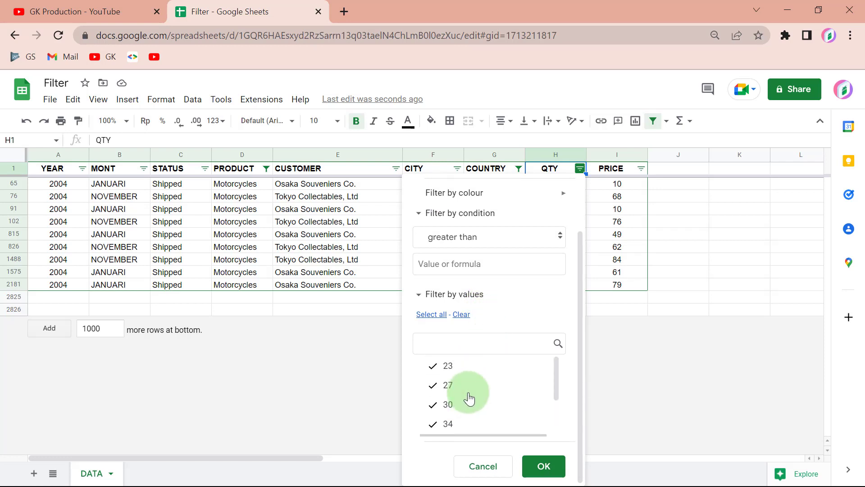
click(483, 271)
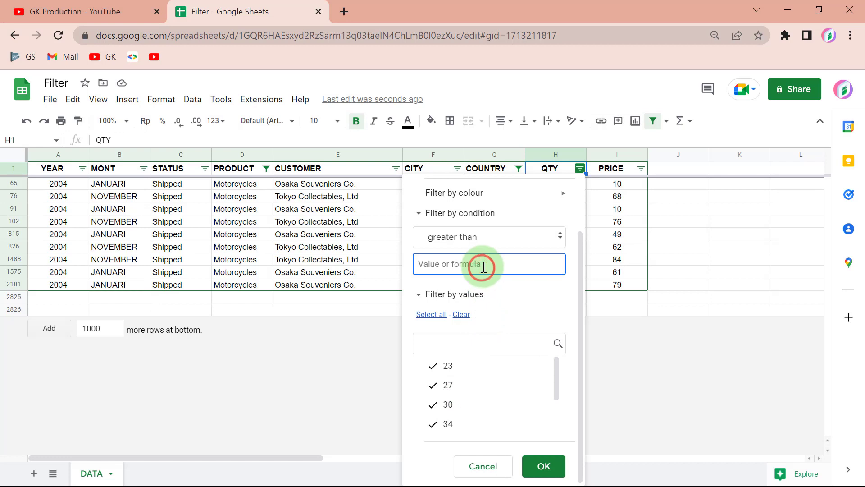
text(30)
click(552, 464)
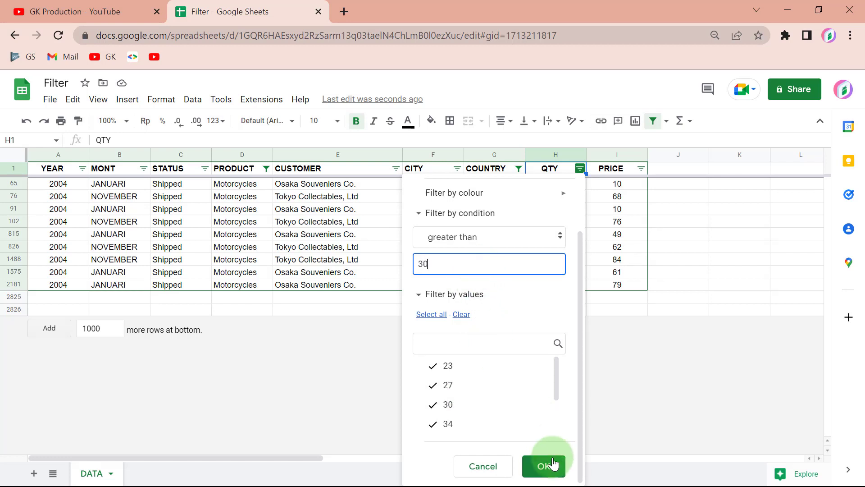
click(553, 465)
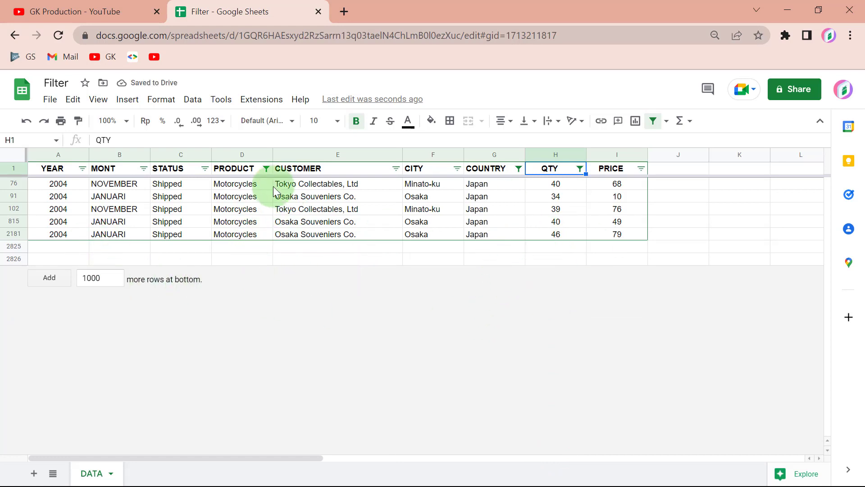
Undo the QTY > 30 and Japan filters so Motorcycles orders from every country show again
click(239, 154)
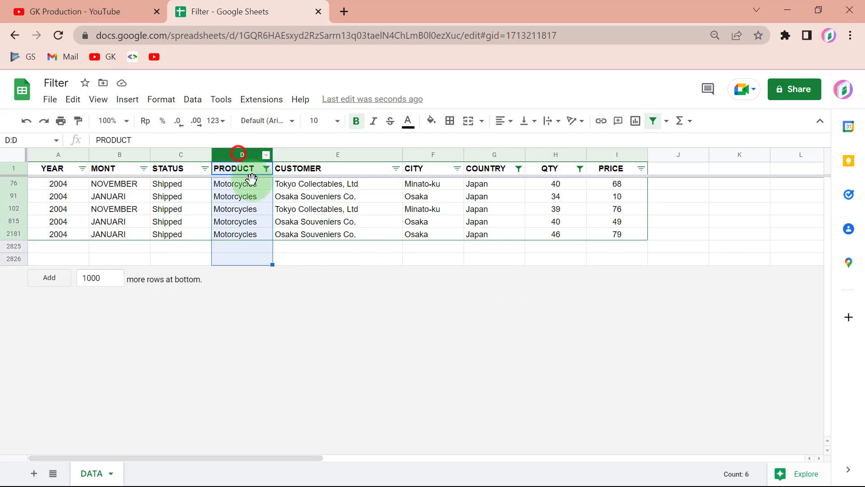
click(490, 153)
click(558, 154)
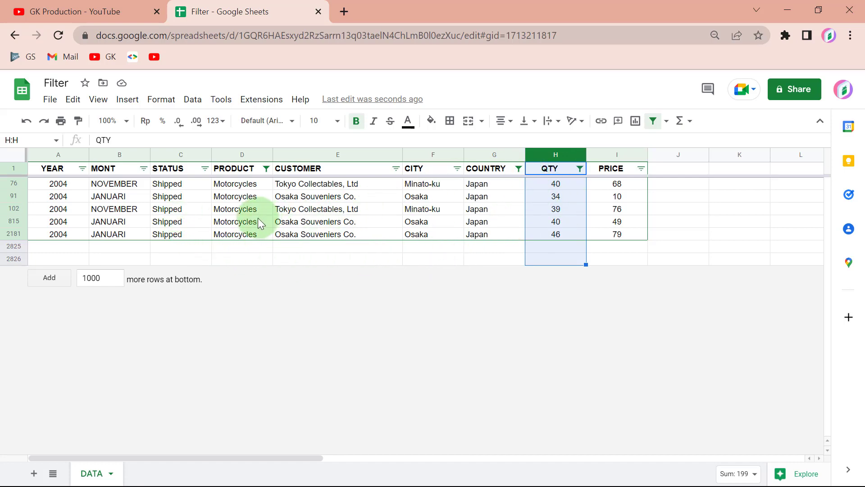
key(ctrl+z)
key(ctrl+z)
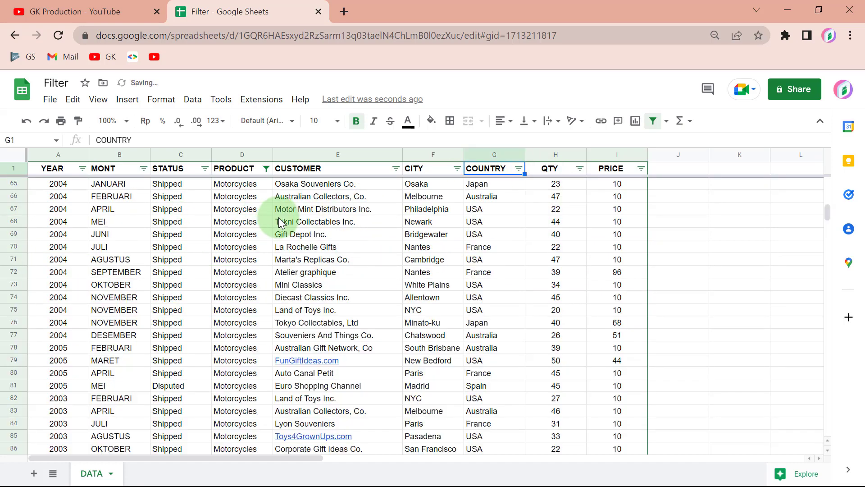
key(ctrl+z)
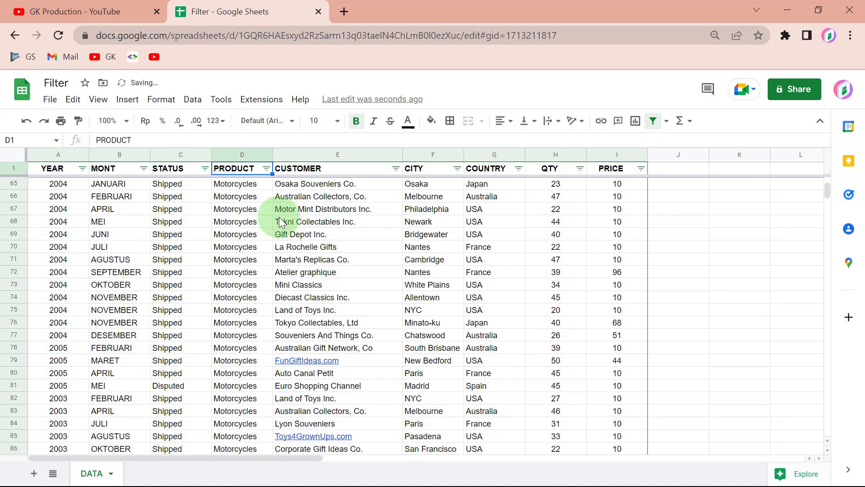
scroll(218, 226, up, 20)
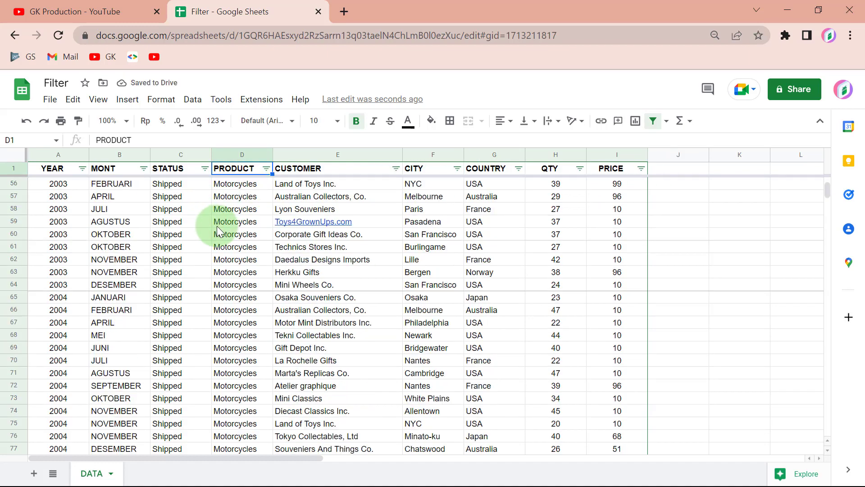
scroll(244, 221, up, 1)
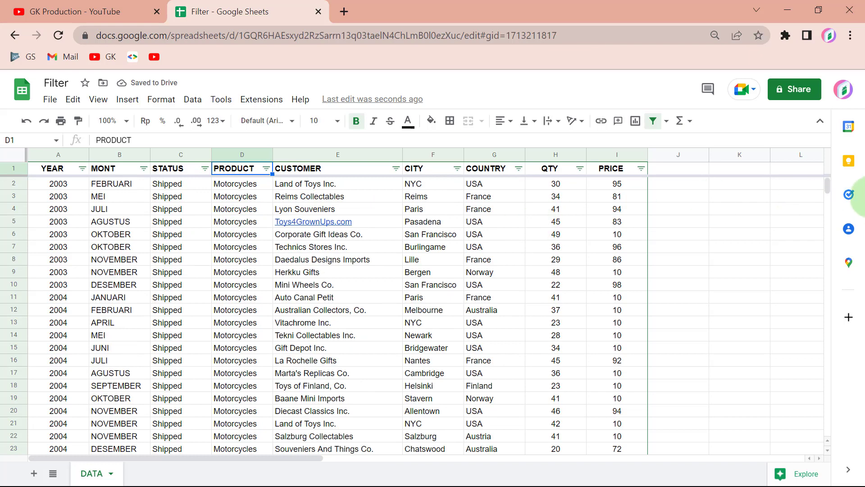
Create a new filter view, Filter 1, spanning A1:I2824 and dismiss its tip
click(198, 101)
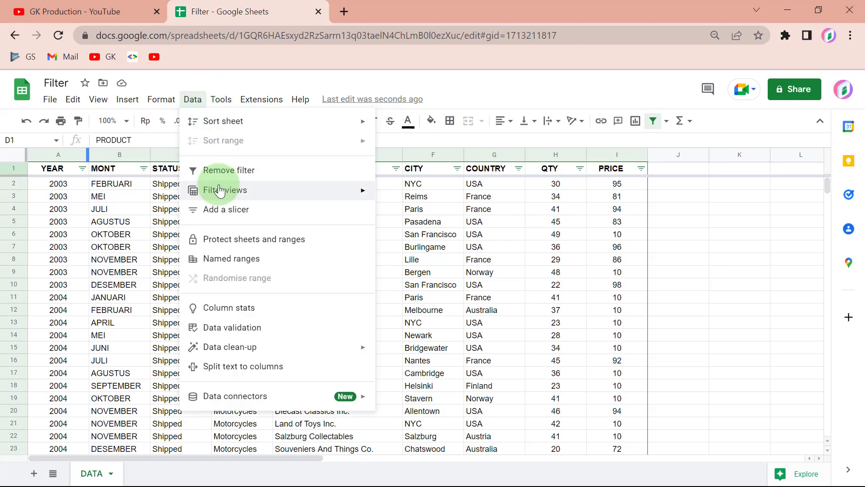
mouse_move(225, 190)
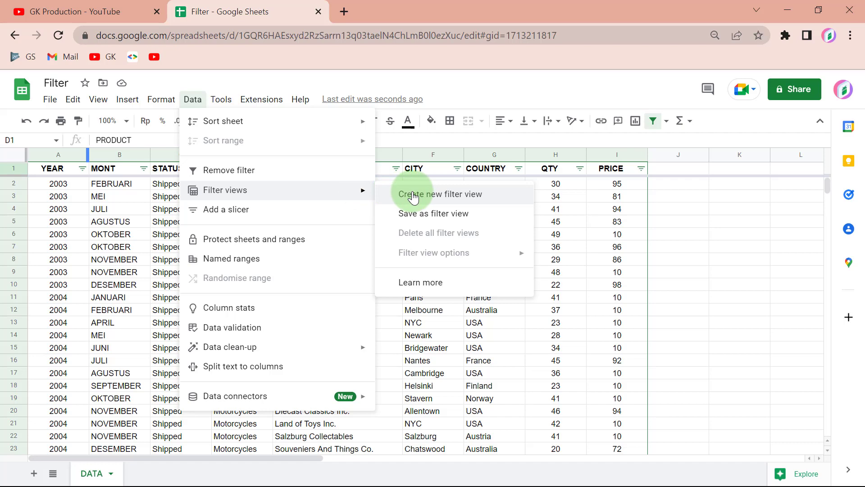
click(413, 194)
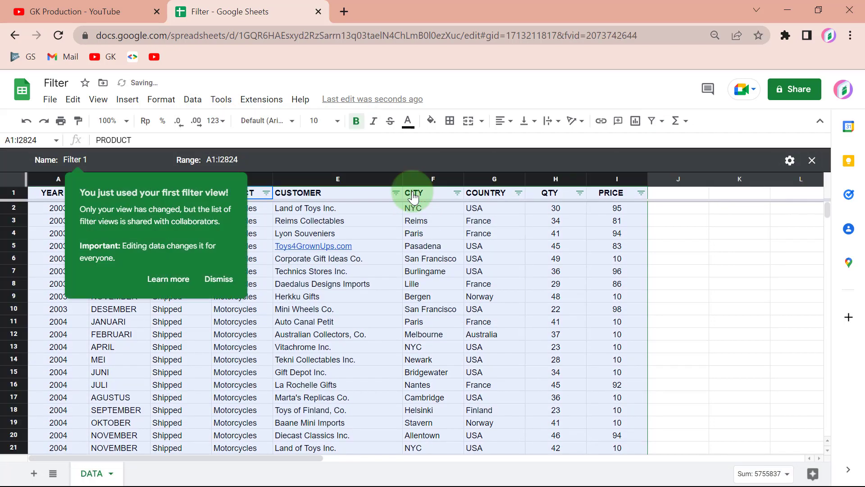
click(220, 281)
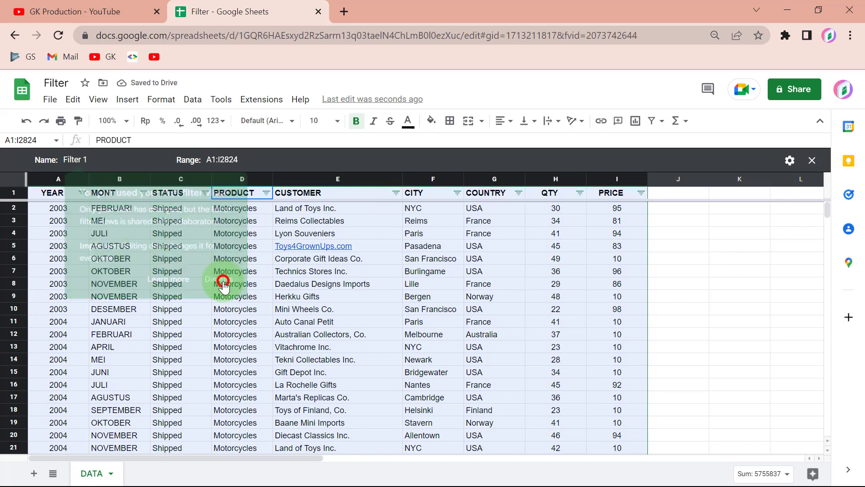
click(335, 193)
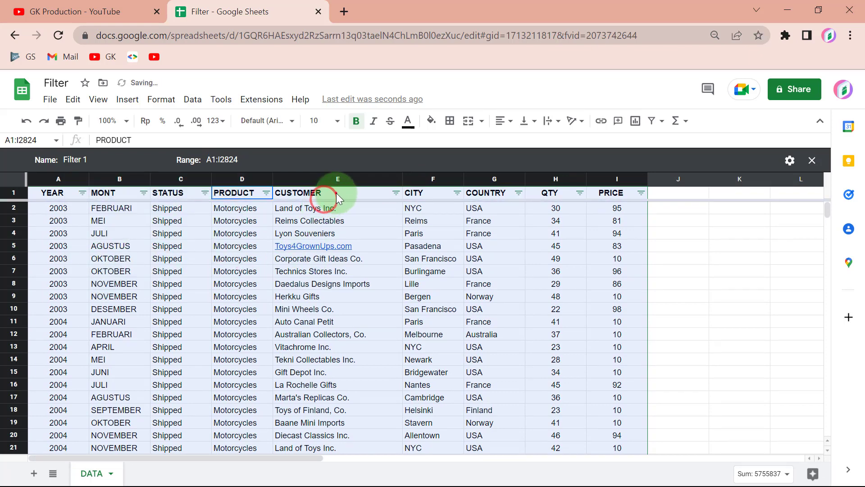
click(60, 194)
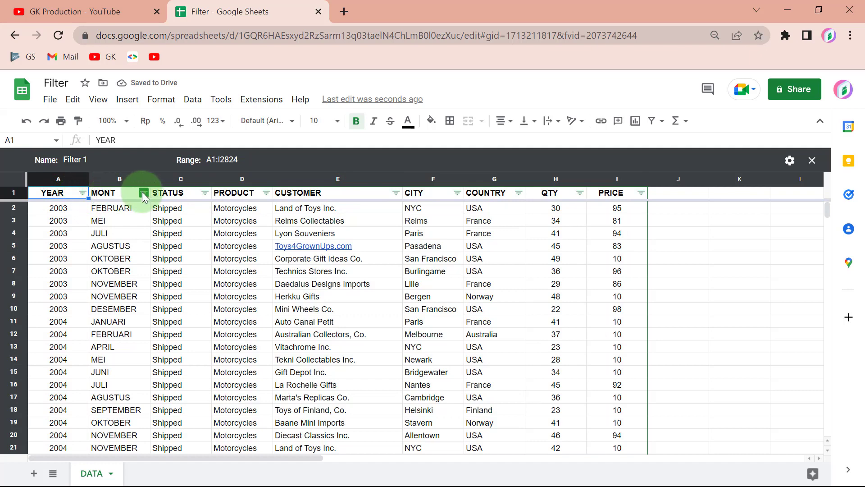
click(192, 99)
mouse_move(225, 191)
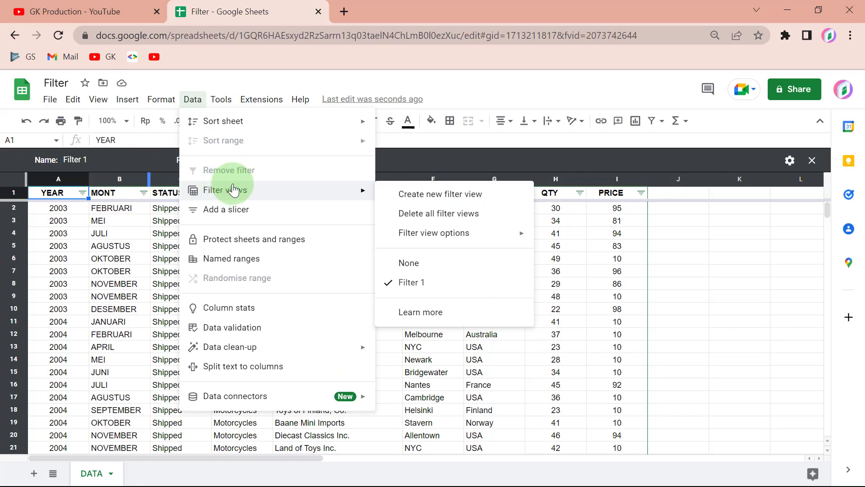
click(146, 213)
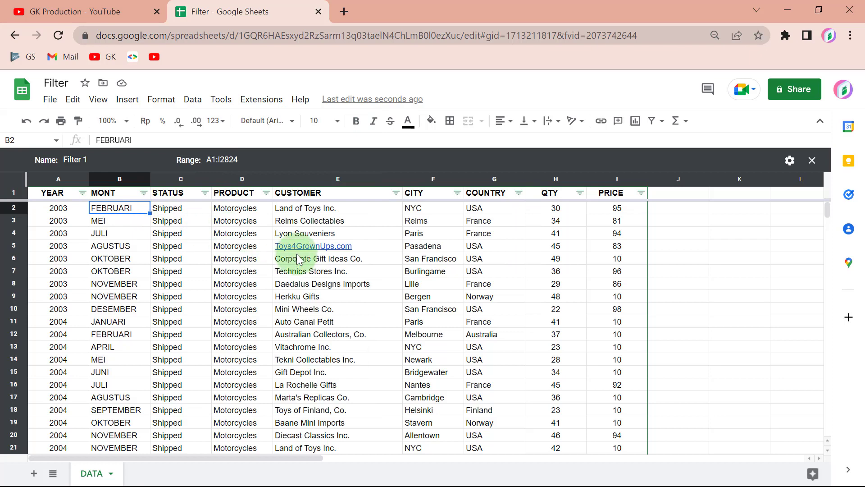
In Filter 1, restrict PRODUCT to Motorcycles only
click(266, 194)
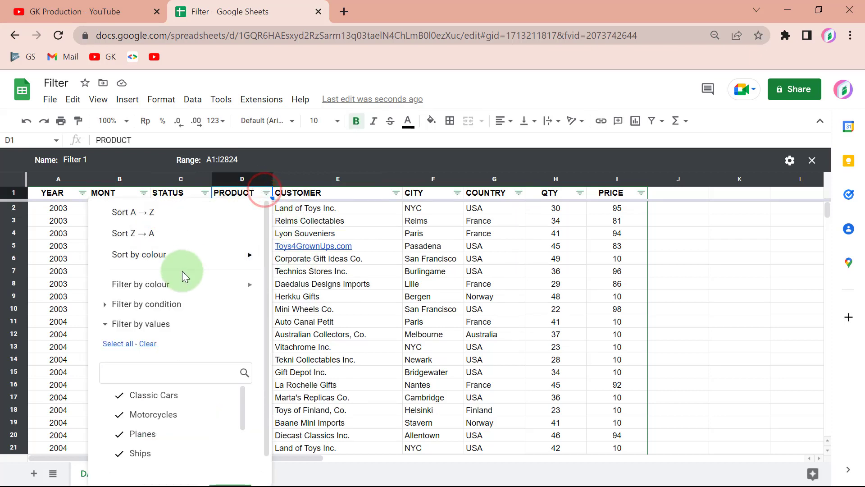
scroll(190, 293, down, 1)
click(147, 314)
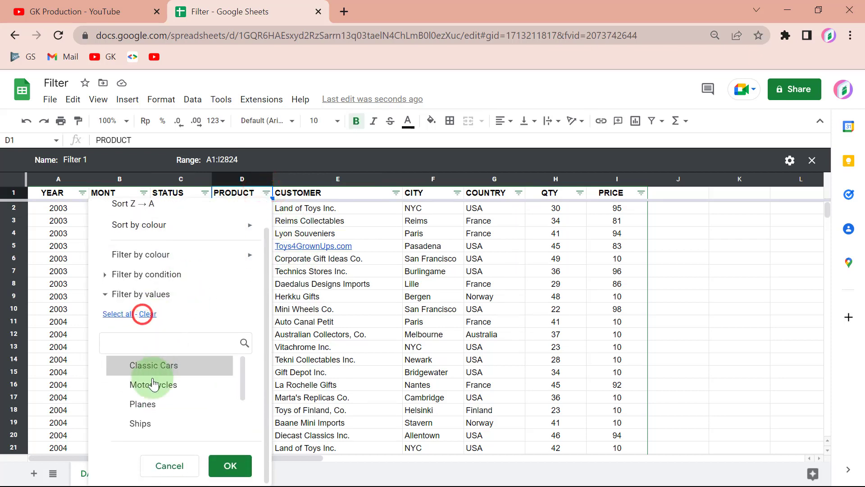
click(149, 385)
click(235, 468)
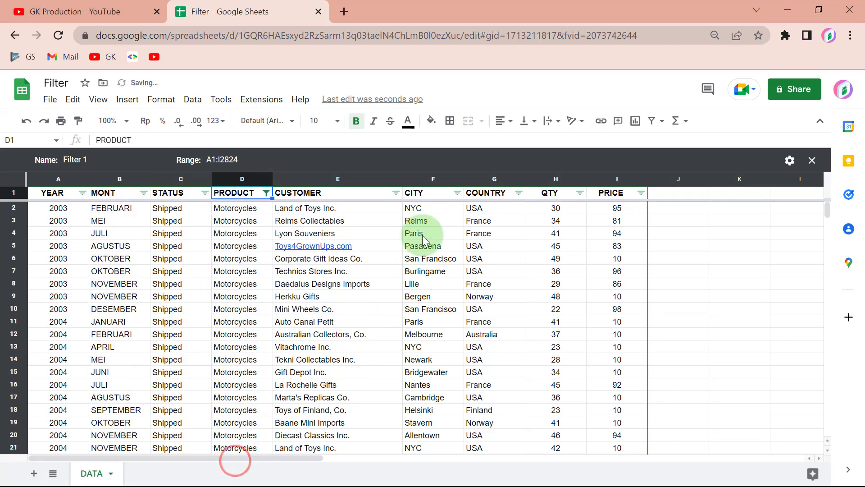
Check Japan in the COUNTRY filter, then close it without applying
click(519, 194)
scroll(419, 383, down, 1)
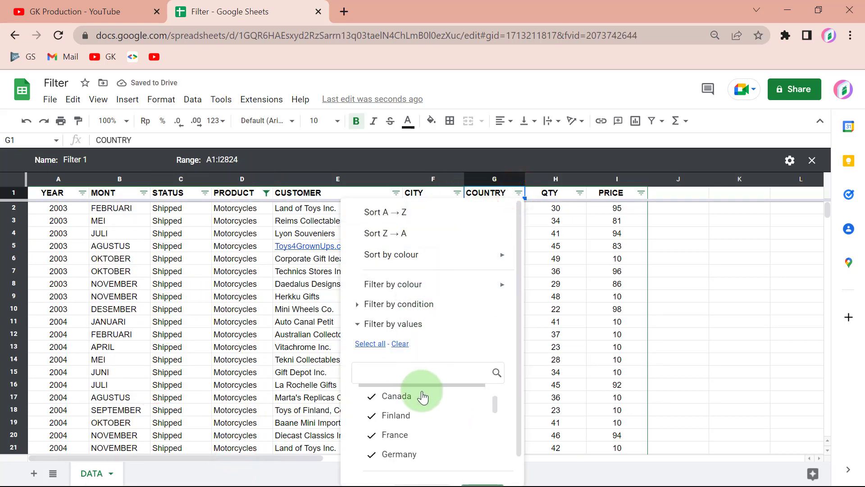
scroll(421, 392, down, 2)
scroll(415, 388, up, 3)
click(400, 344)
scroll(415, 387, down, 3)
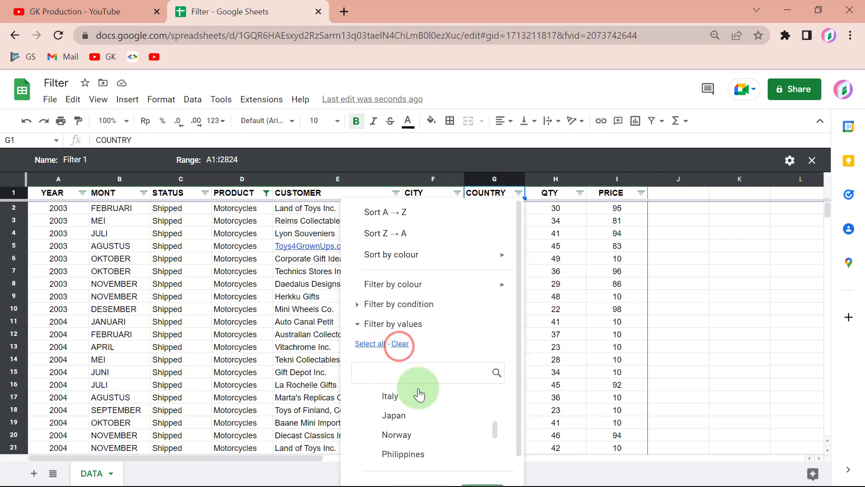
click(399, 417)
scroll(460, 412, down, 3)
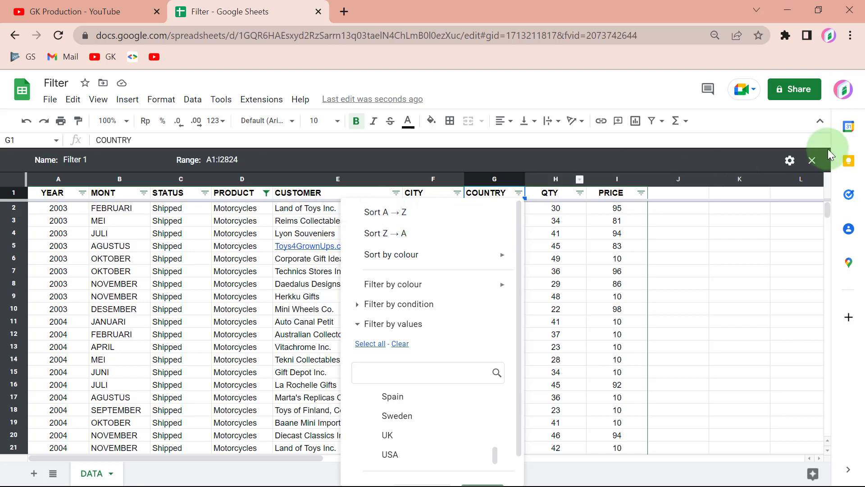
click(822, 122)
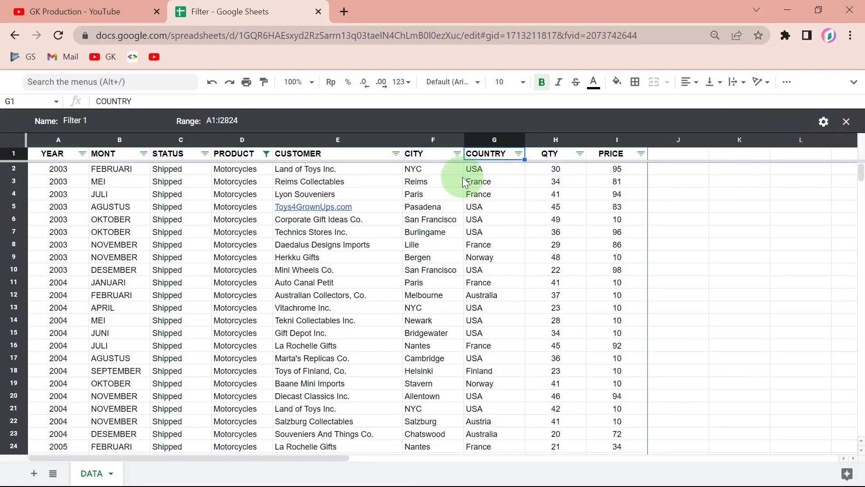
Apply a Japan-only COUNTRY filter, leaving nine Motorcycles orders from Osaka and Minato-ku
click(515, 157)
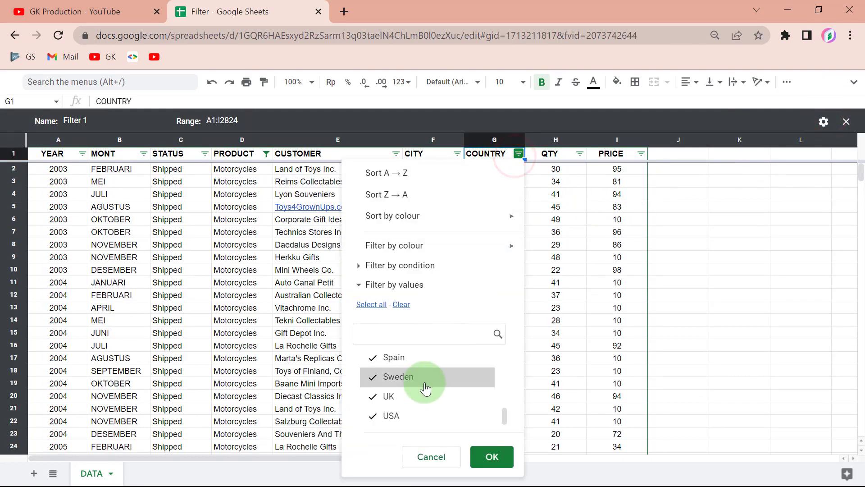
scroll(425, 389, up, 2)
scroll(424, 388, down, 2)
scroll(425, 388, up, 3)
scroll(425, 388, down, 3)
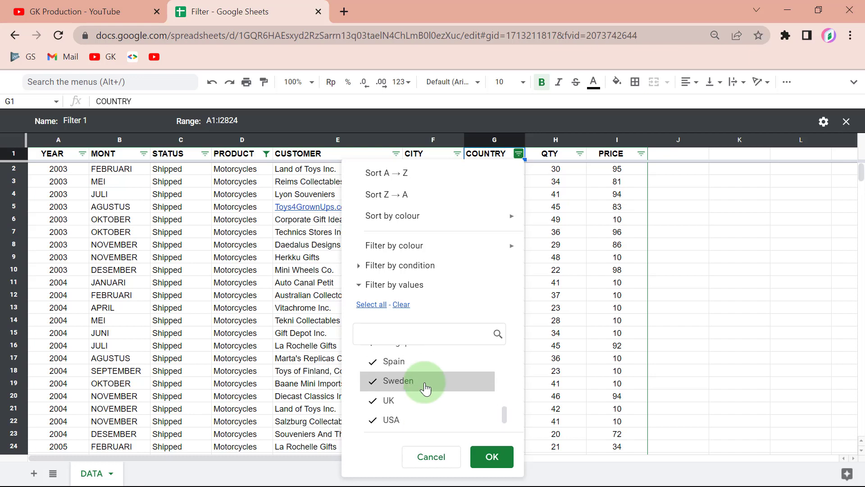
scroll(425, 388, up, 2)
scroll(421, 387, up, 2)
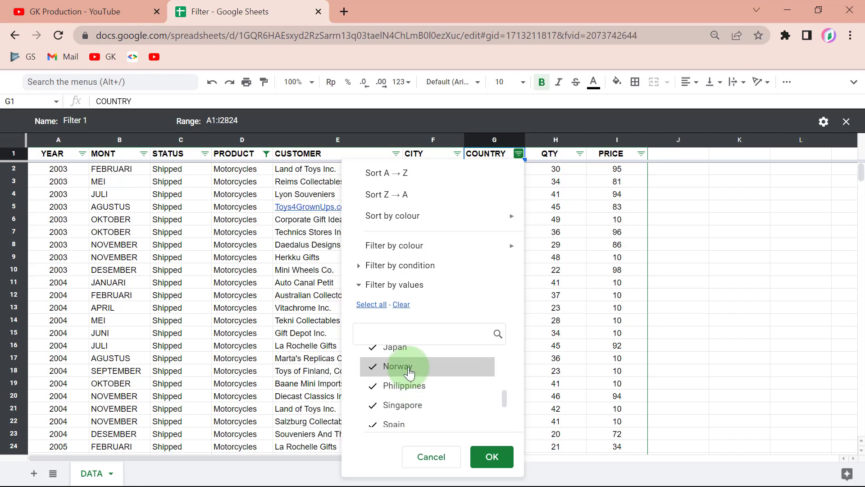
click(401, 304)
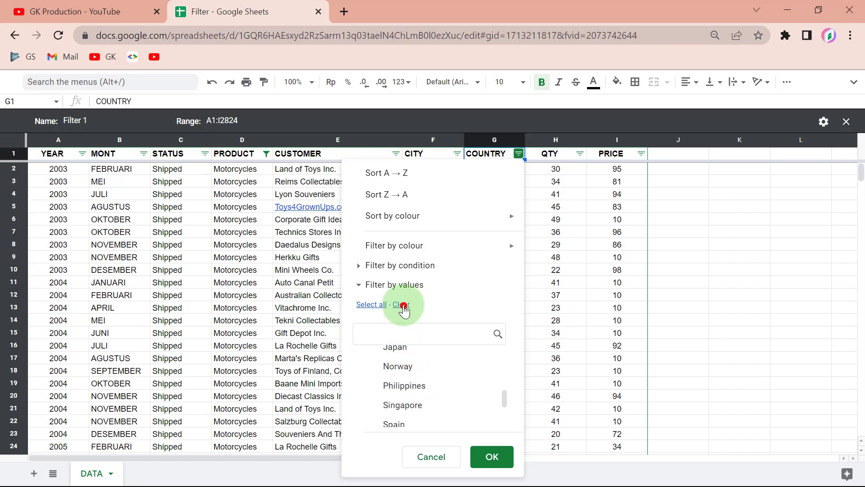
click(400, 348)
click(492, 456)
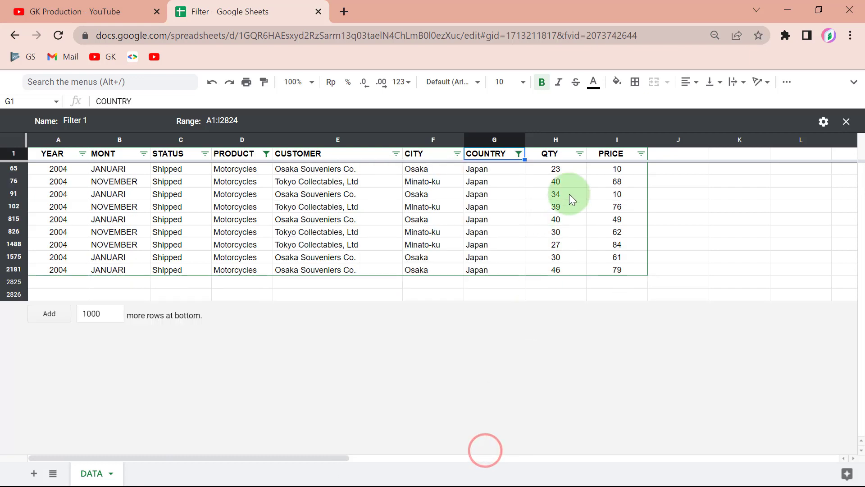
Set up a QTY greater-than-30 condition, then close the filter options without applying it
click(580, 154)
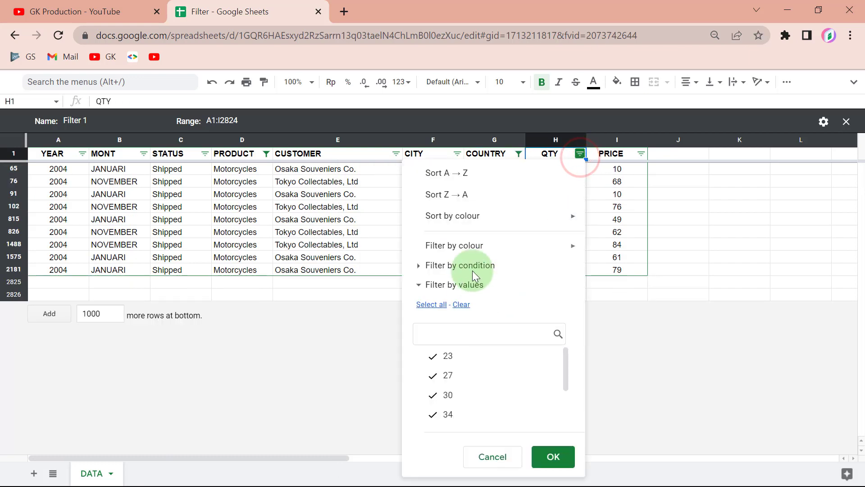
click(472, 268)
click(469, 288)
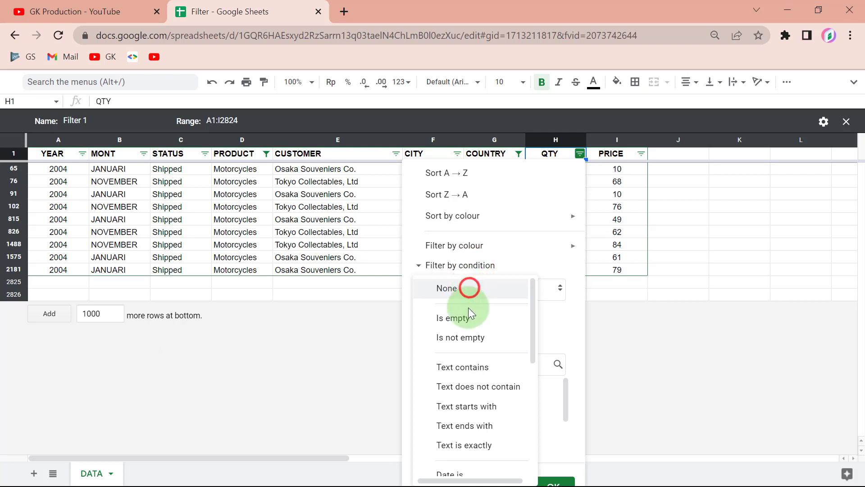
scroll(475, 381, down, 1)
scroll(474, 381, down, 3)
click(473, 407)
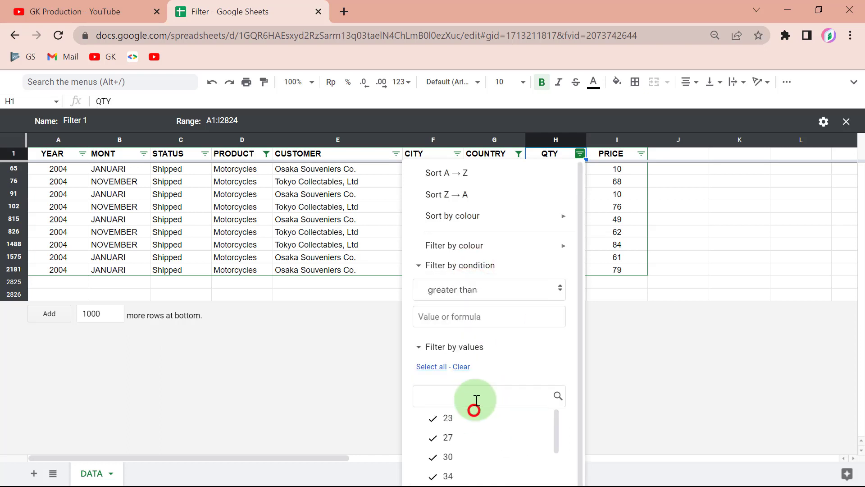
click(474, 317)
text(30)
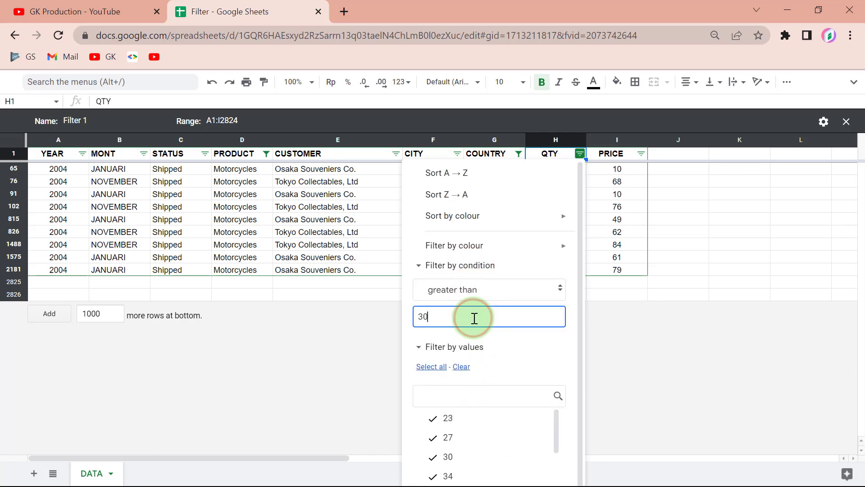
scroll(547, 434, down, 1)
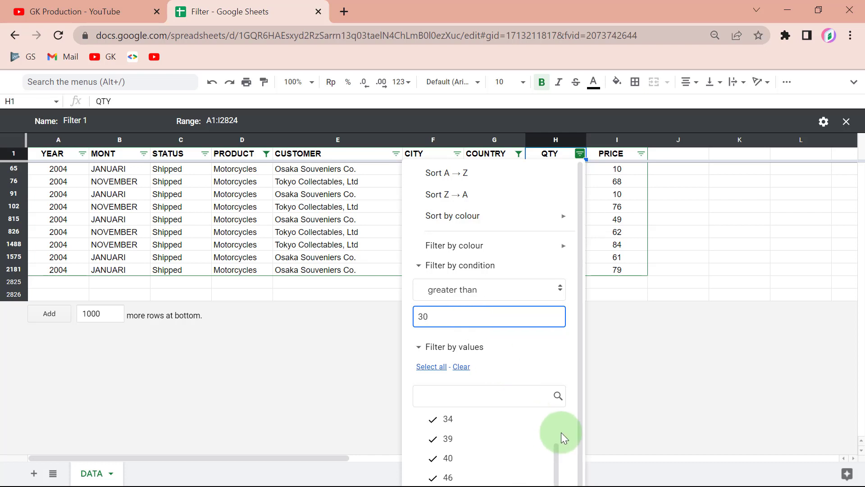
scroll(563, 432, down, 1)
click(589, 446)
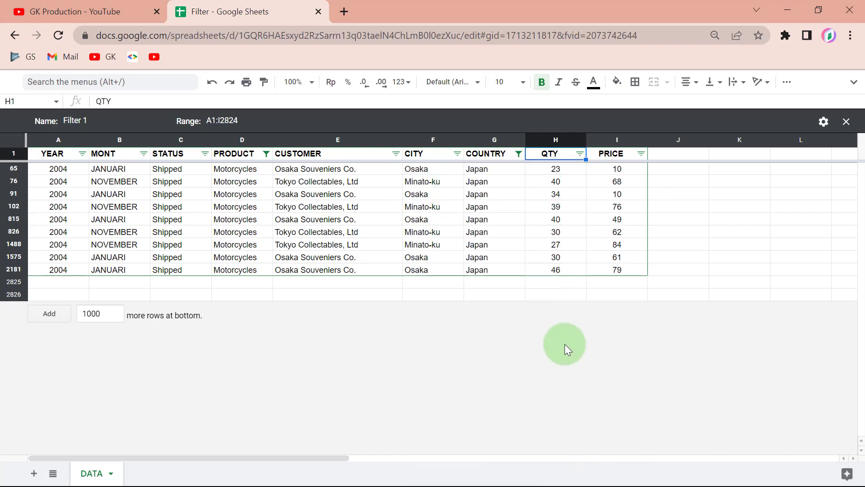
click(581, 154)
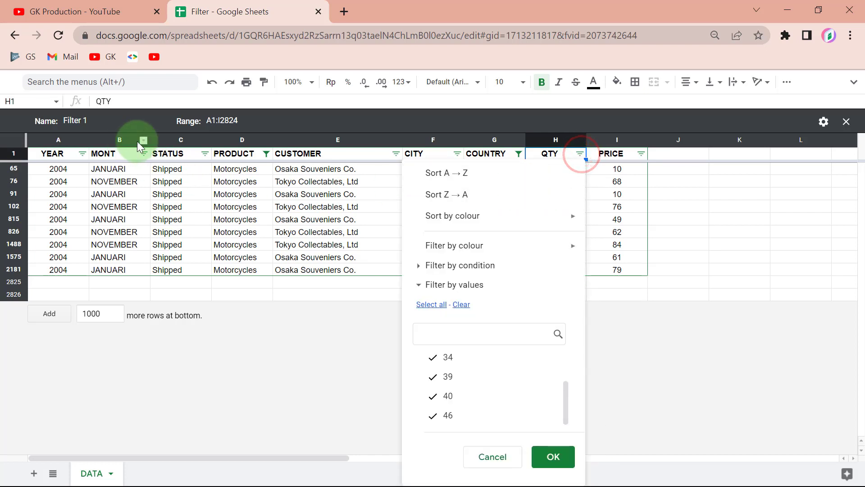
click(602, 254)
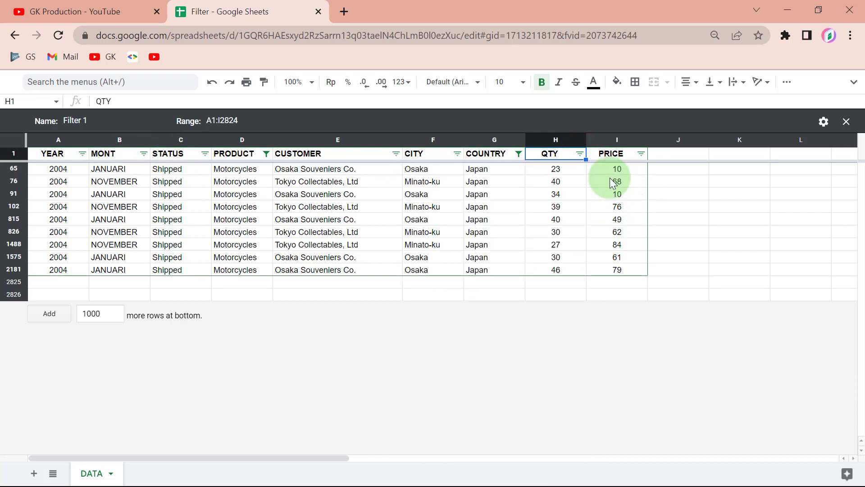
Apply QTY greater than 30, narrowing Filter 1 to five Japanese Motorcycles orders (34–46)
click(579, 154)
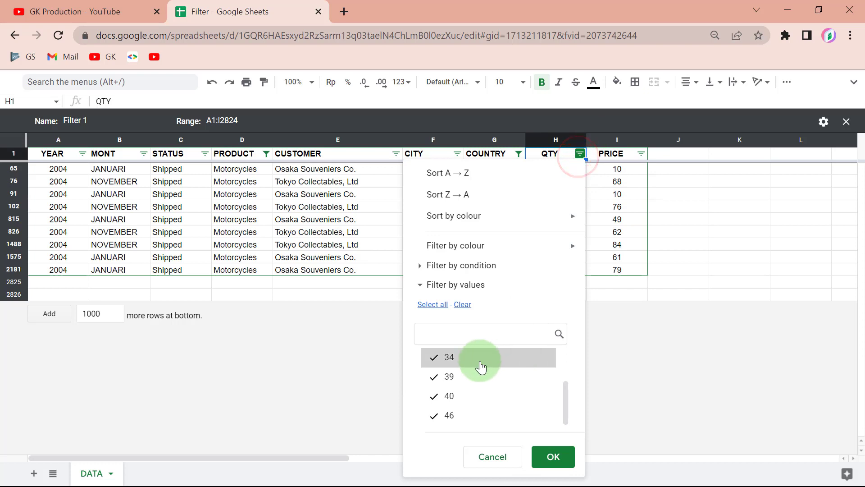
click(483, 266)
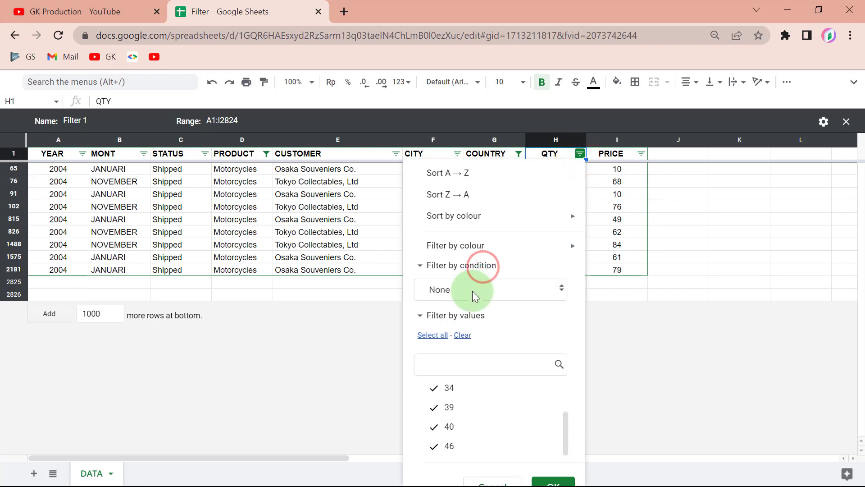
click(473, 293)
scroll(469, 315, down, 5)
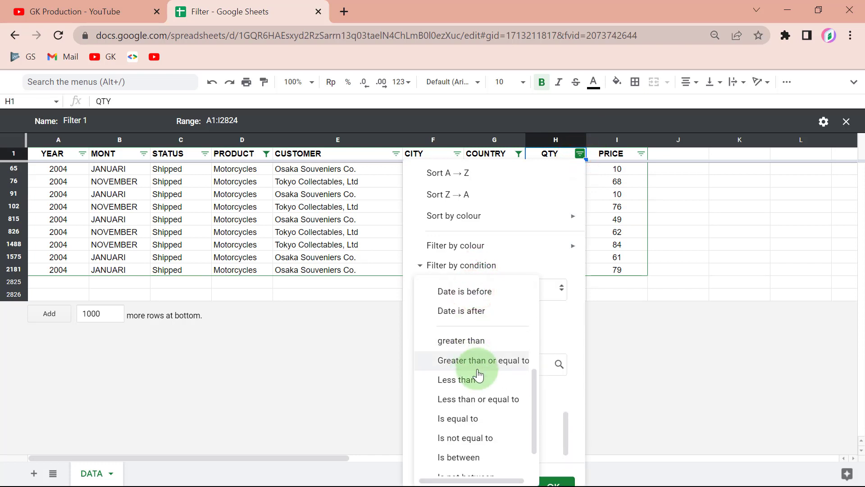
click(470, 344)
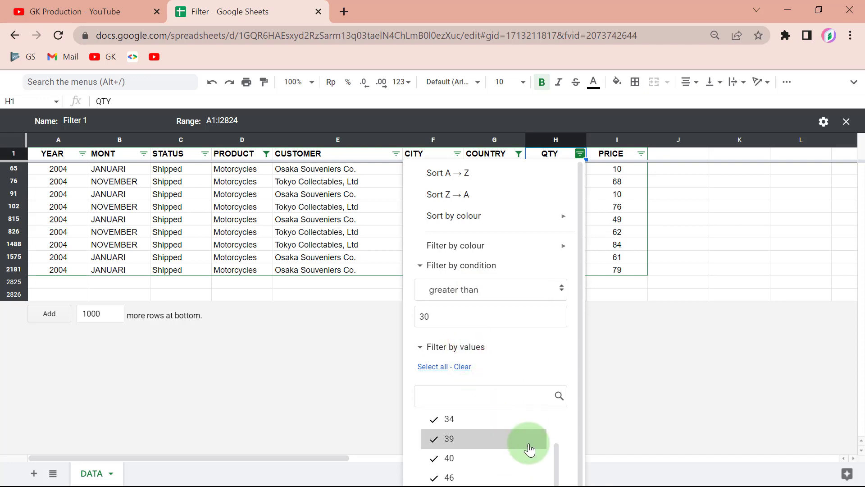
drag(580, 366, 580, 410)
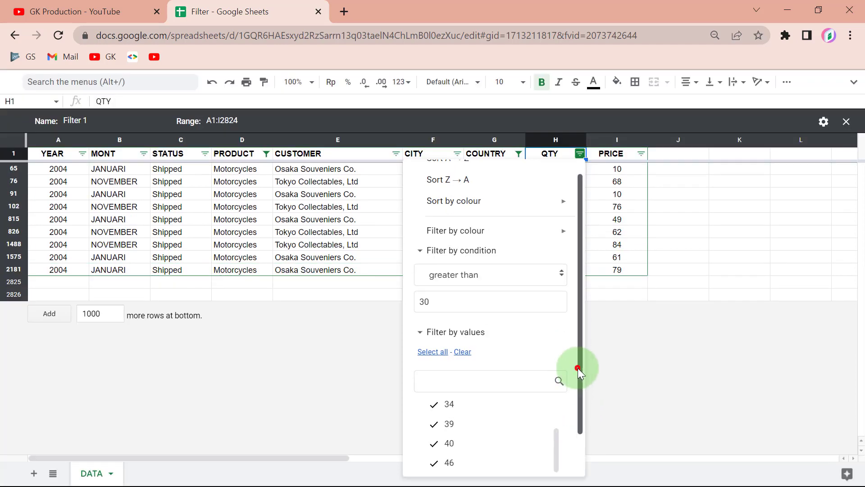
drag(578, 367, 580, 406)
click(544, 467)
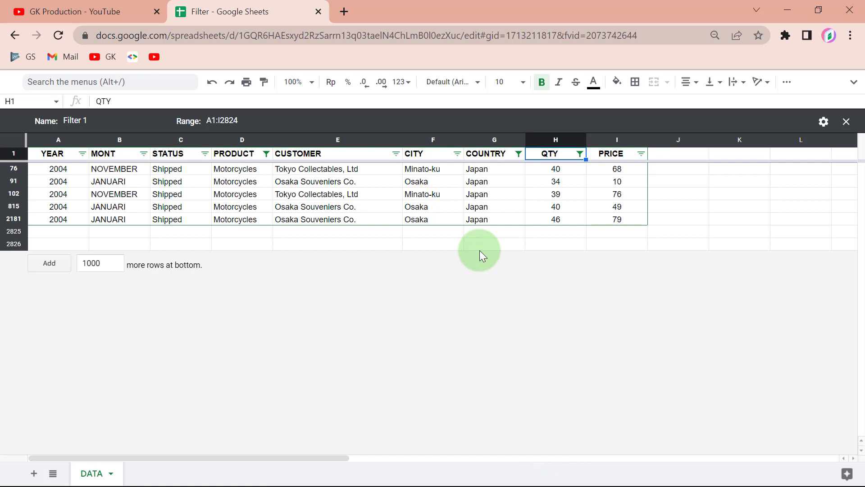
click(854, 83)
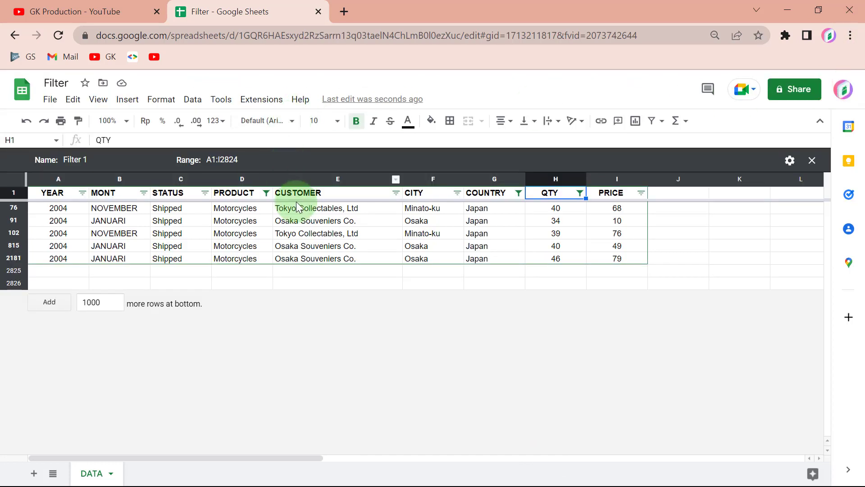
click(194, 100)
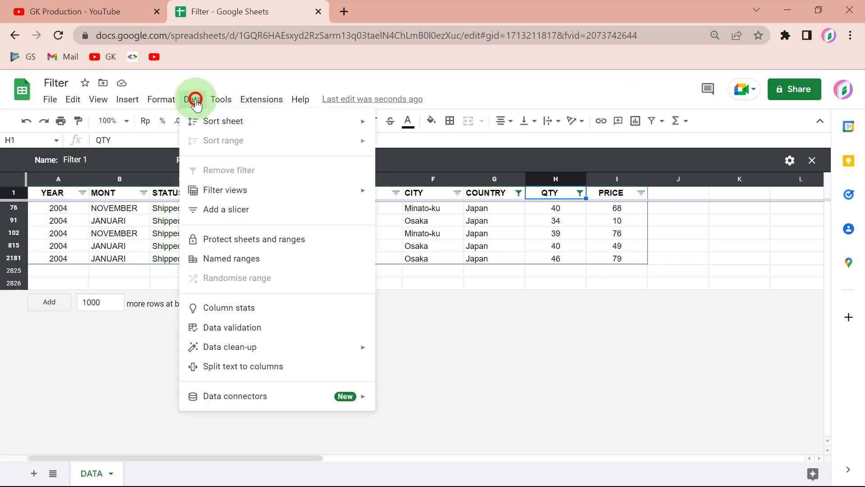
click(230, 189)
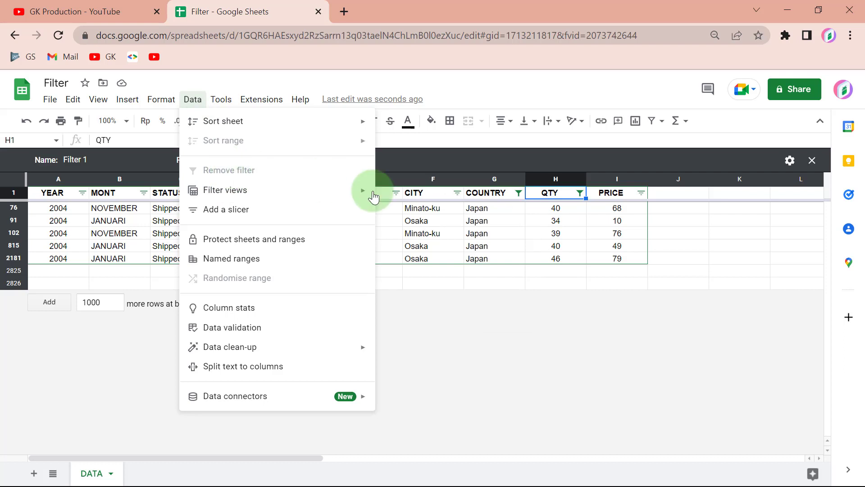
click(414, 272)
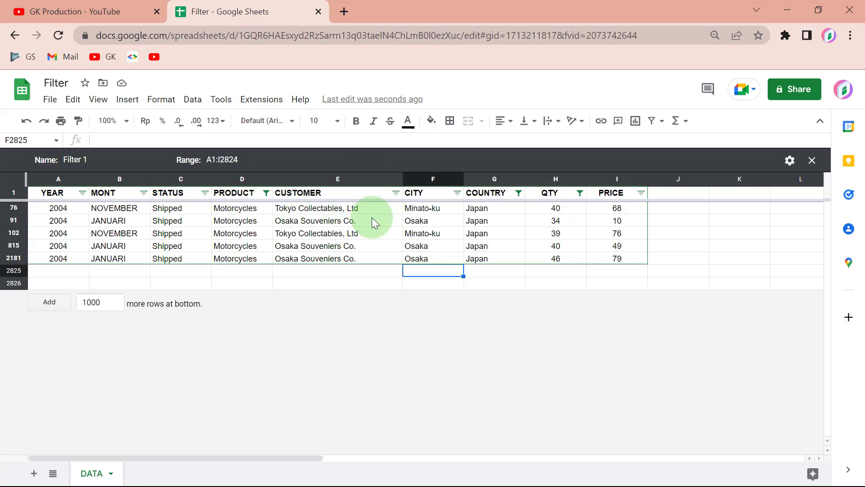
Share the Filter spreadsheet as viewable by anyone with the link and copy the link
click(800, 90)
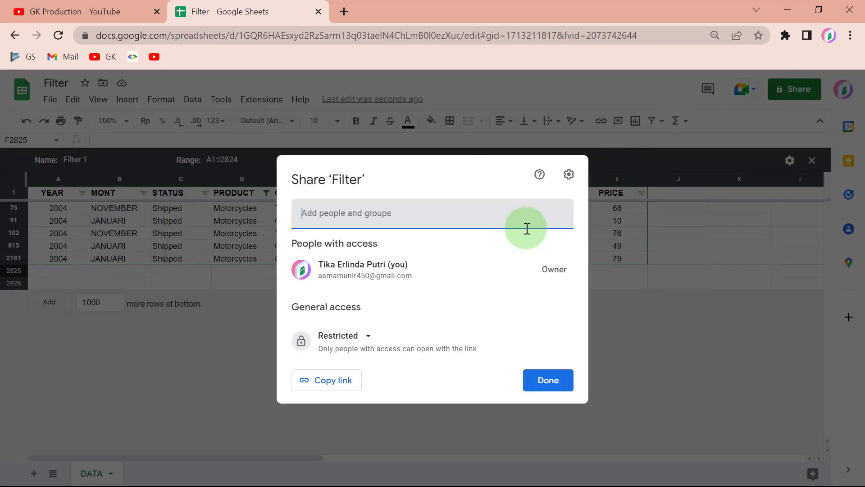
click(365, 337)
click(381, 395)
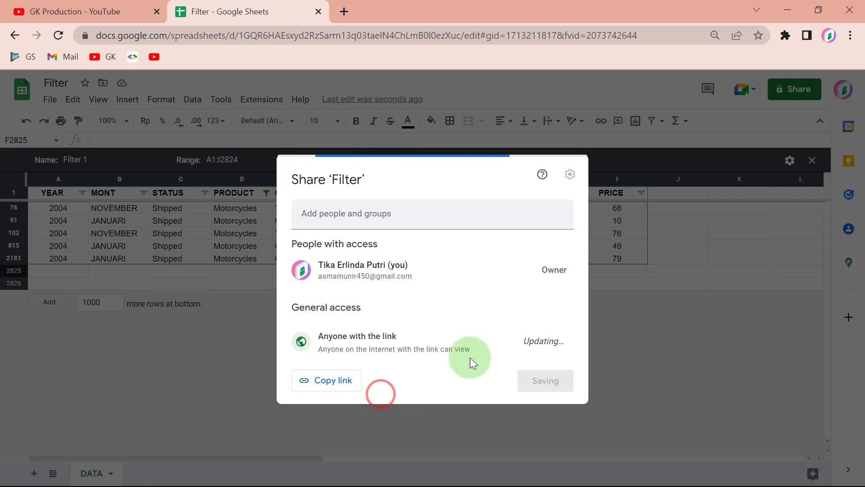
click(339, 380)
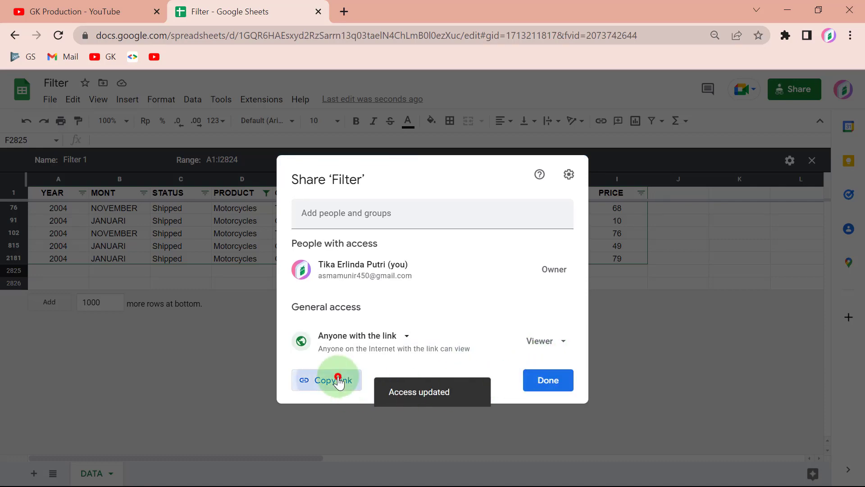
click(553, 379)
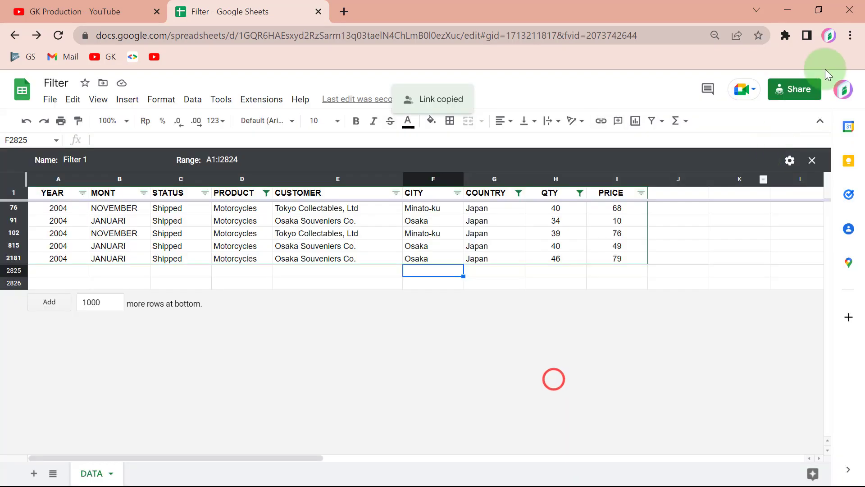
click(850, 35)
Open a new incognito window and load the copied share link there
click(743, 86)
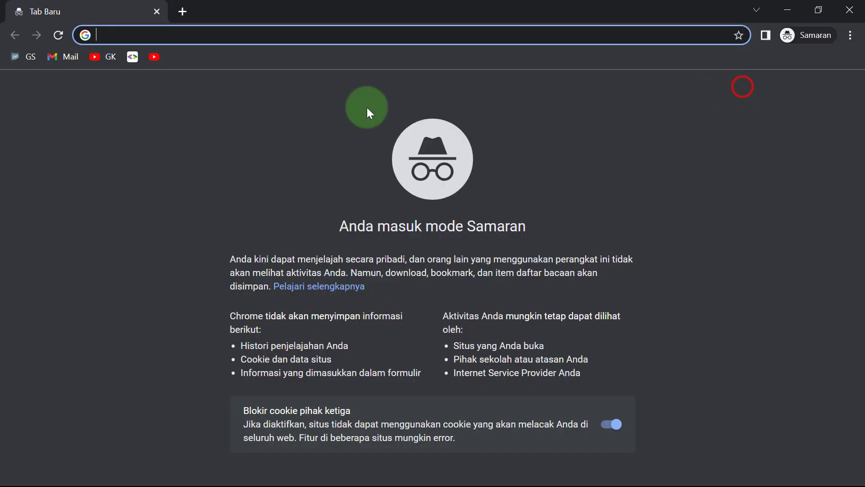
key(ctrl+v)
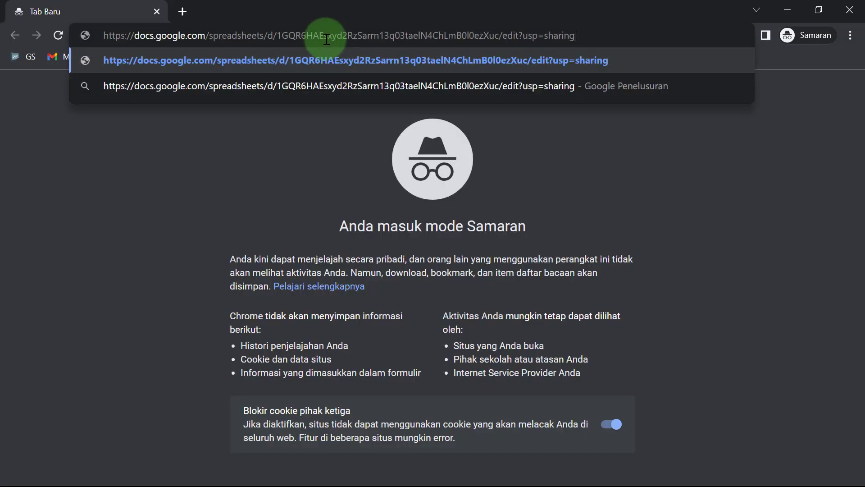
key(Return)
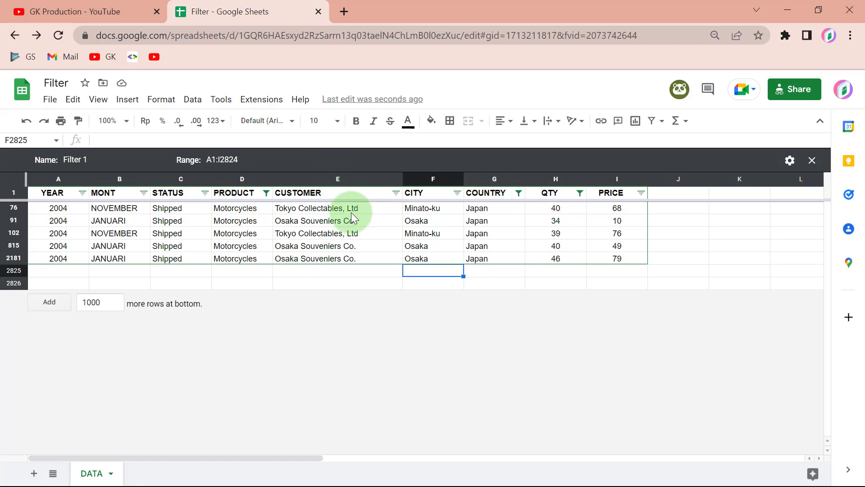
key(alt+Tab)
scroll(357, 236, down, 5)
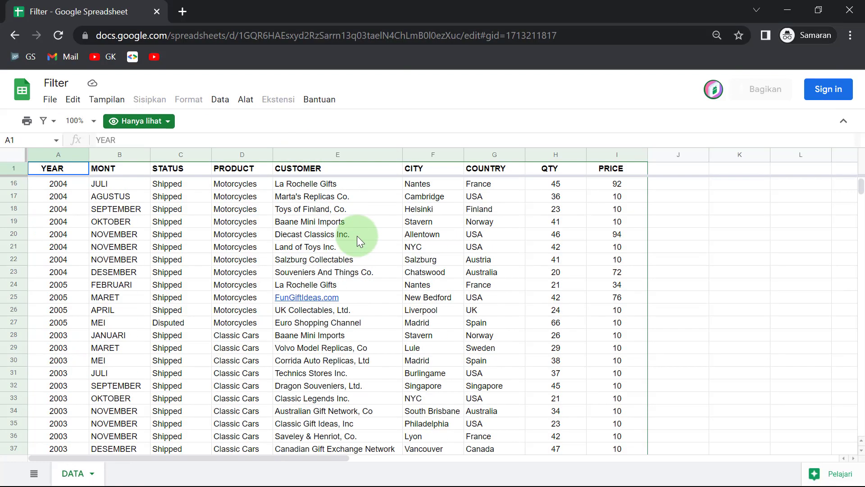
scroll(357, 233, up, 3)
scroll(348, 200, up, 2)
scroll(348, 200, down, 3)
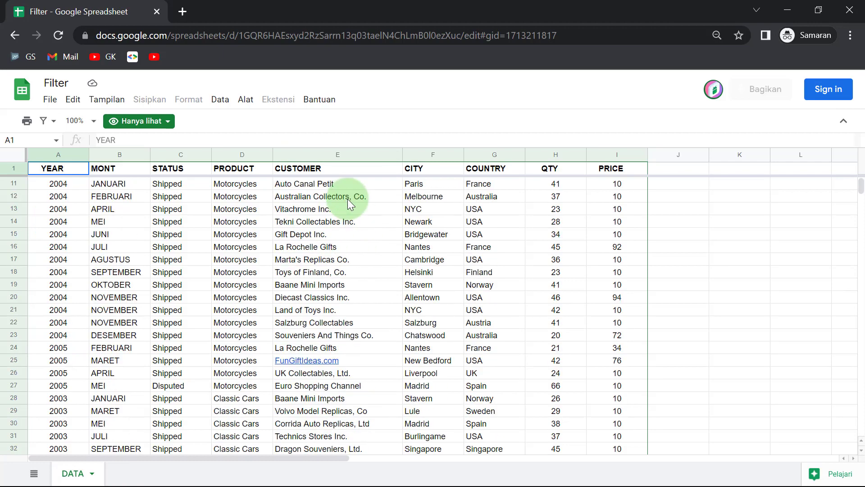
scroll(348, 199, down, 5)
scroll(347, 199, down, 5)
scroll(348, 201, up, 3)
scroll(348, 201, up, 10)
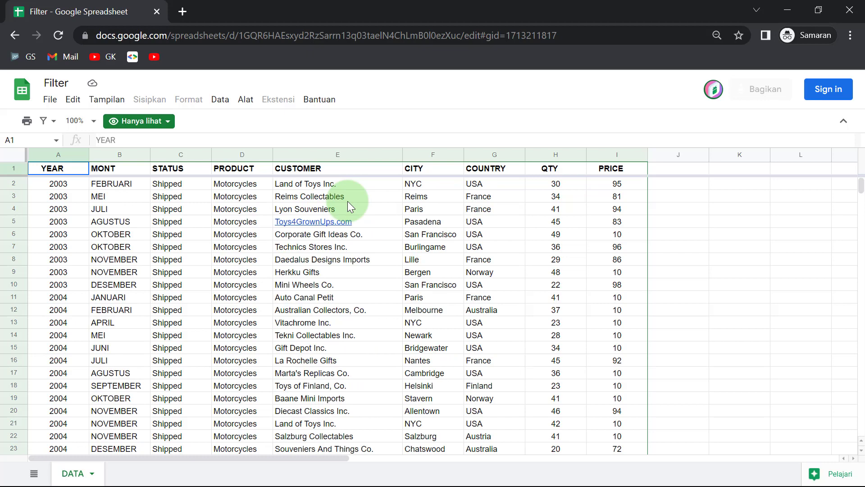
key(alt+Tab)
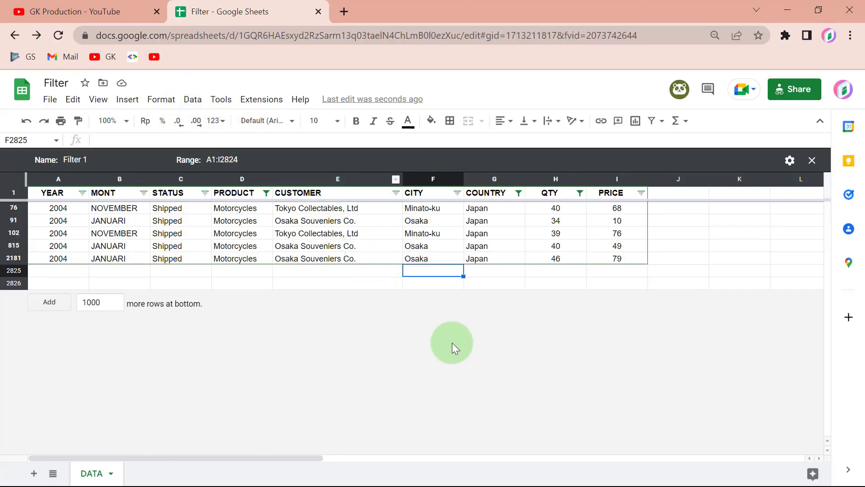
Undo the last two filter criteria and leave the Filter 1 view
key(ctrl+z)
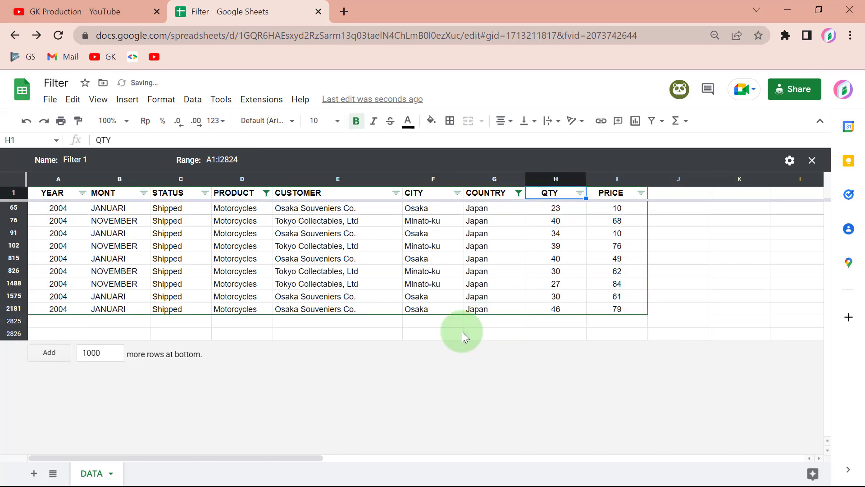
key(ctrl+z)
key(ctrl+z)
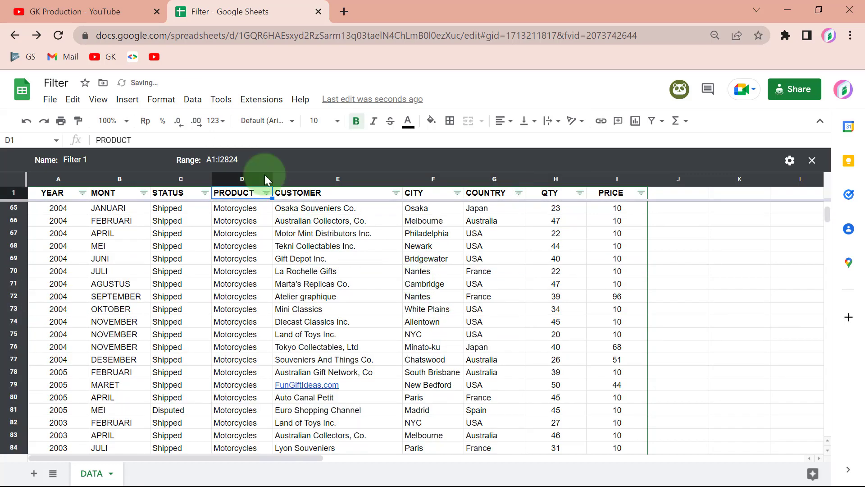
click(185, 104)
mouse_move(225, 190)
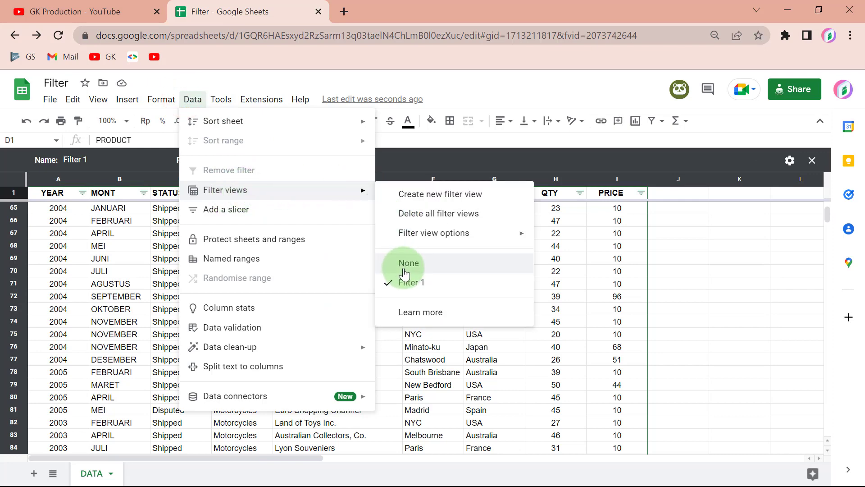
click(408, 265)
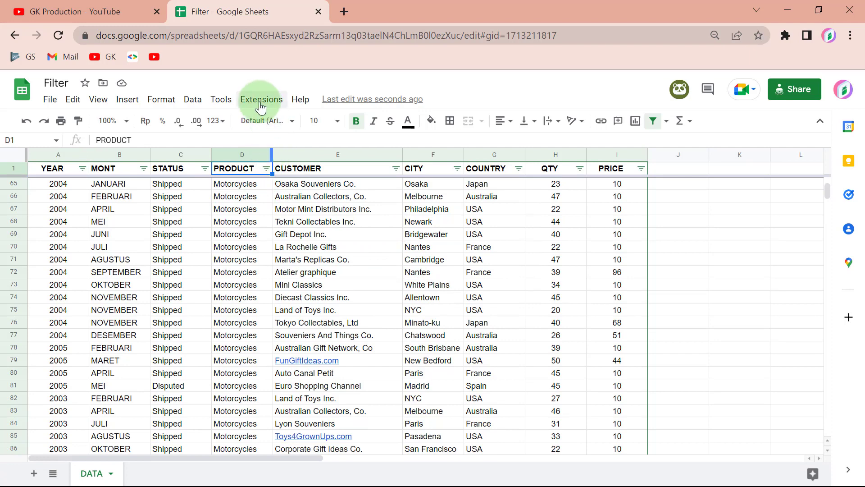
Remove the regular filter from the DATA sheet and confirm it is gone
click(199, 105)
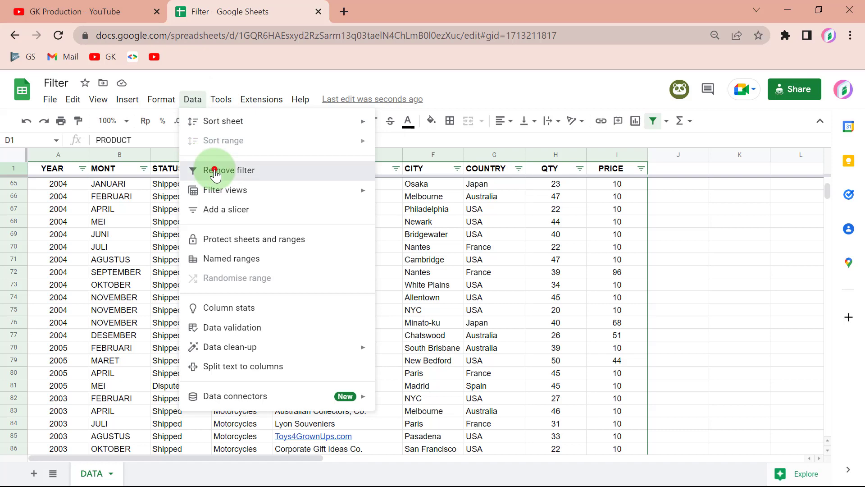
click(216, 174)
click(193, 100)
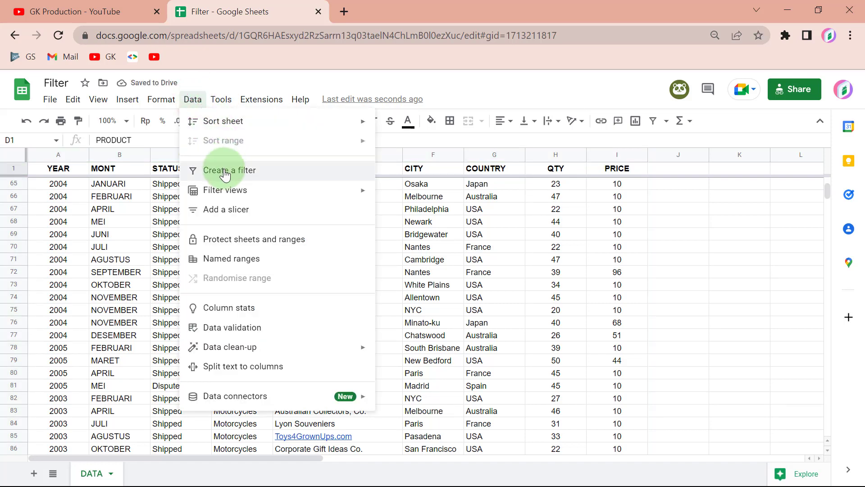
Create a filter on the sales table and limit PRODUCT to Motorcycles
click(223, 172)
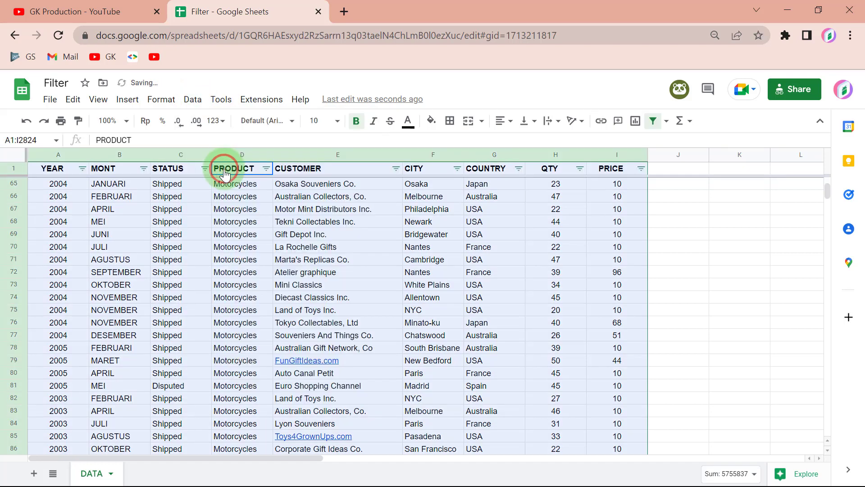
click(266, 169)
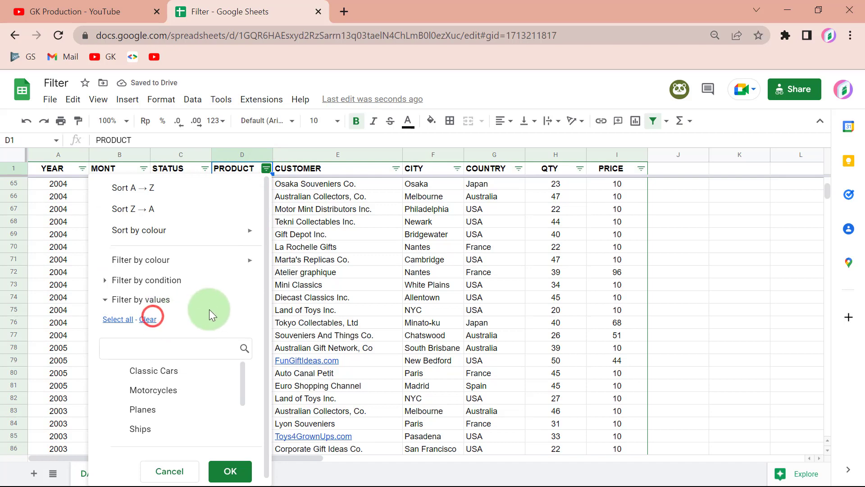
click(153, 390)
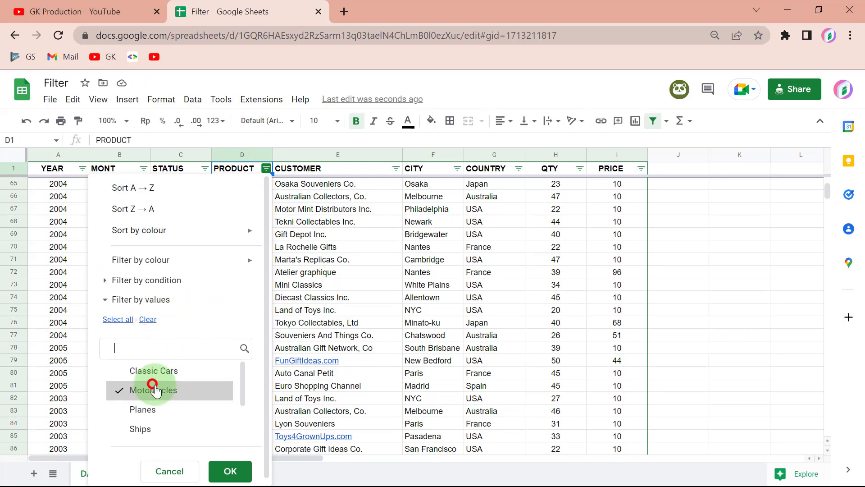
click(221, 470)
Filter the COUNTRY column to show only Japan
click(512, 168)
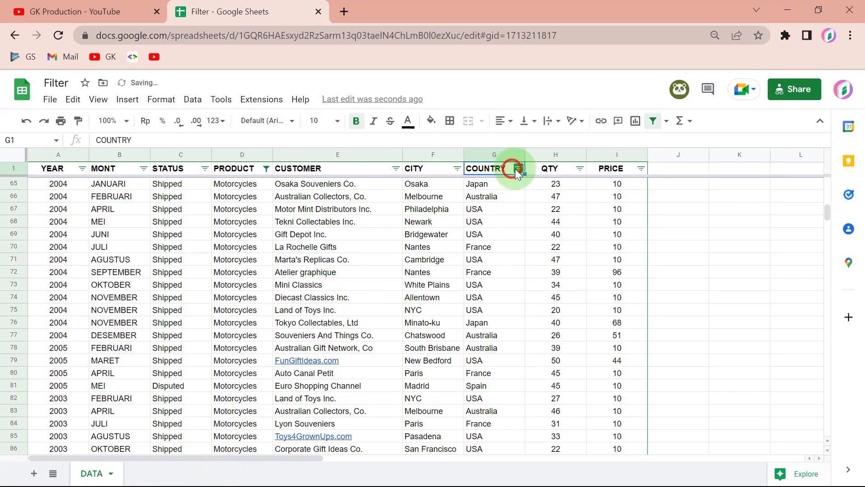
click(518, 169)
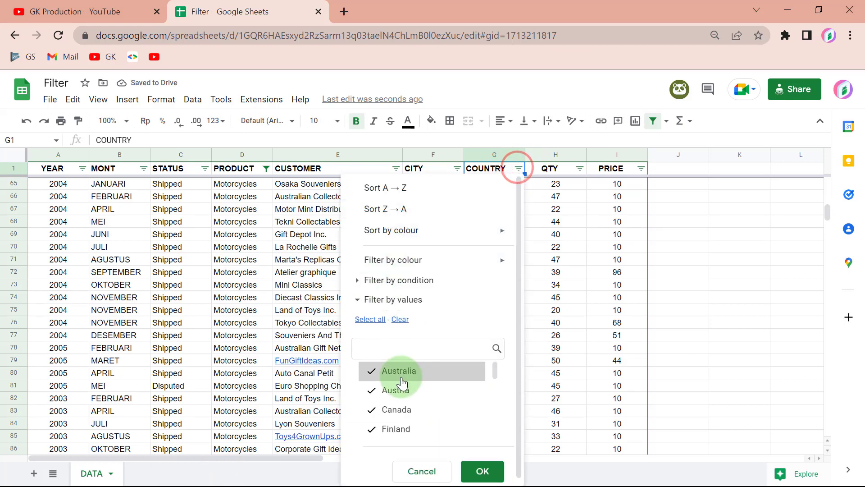
click(400, 319)
scroll(402, 367, down, 3)
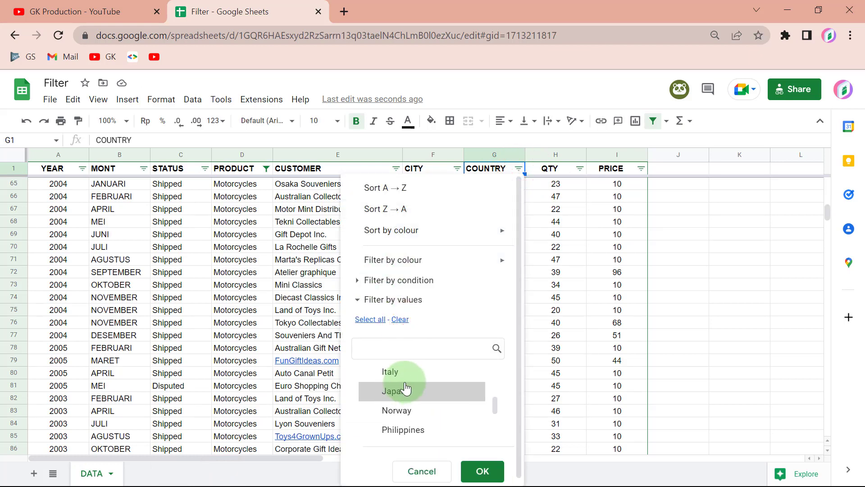
click(403, 384)
click(481, 472)
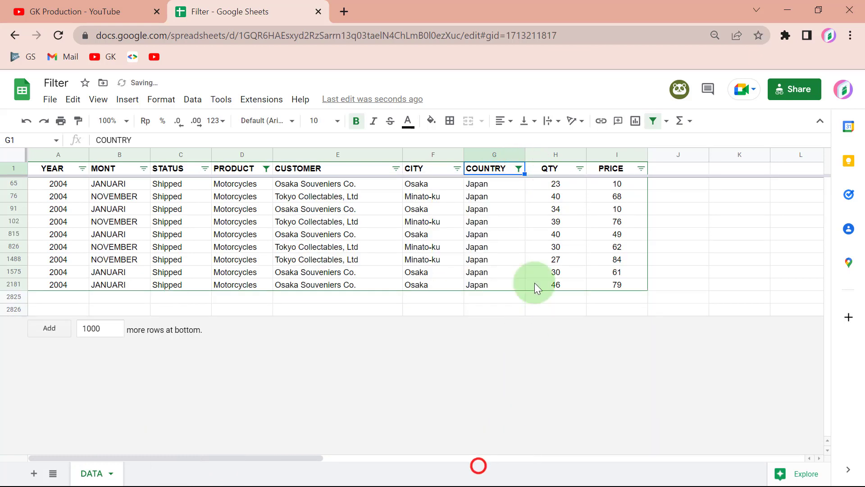
Filter QTY by condition to values greater than 30
click(579, 169)
click(480, 278)
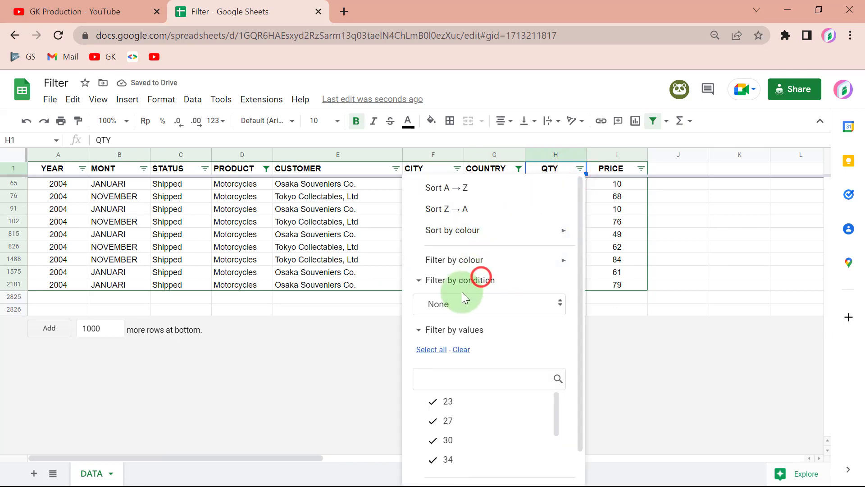
click(465, 299)
scroll(482, 353, down, 5)
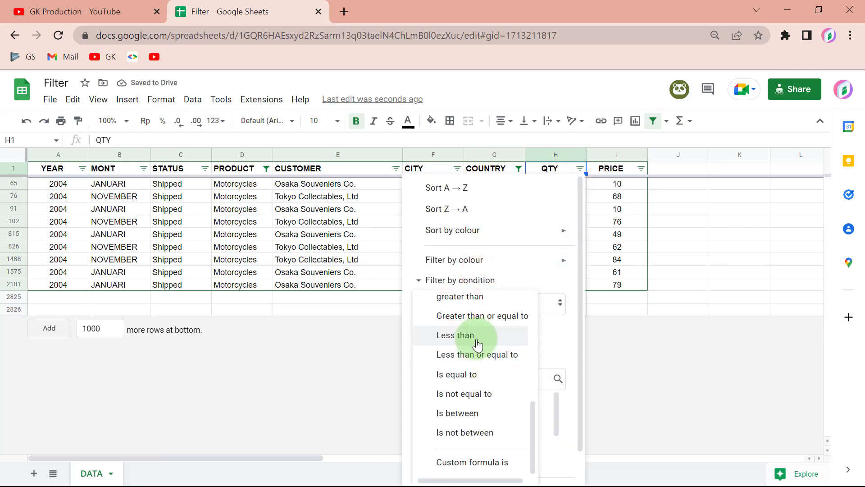
click(475, 296)
click(481, 330)
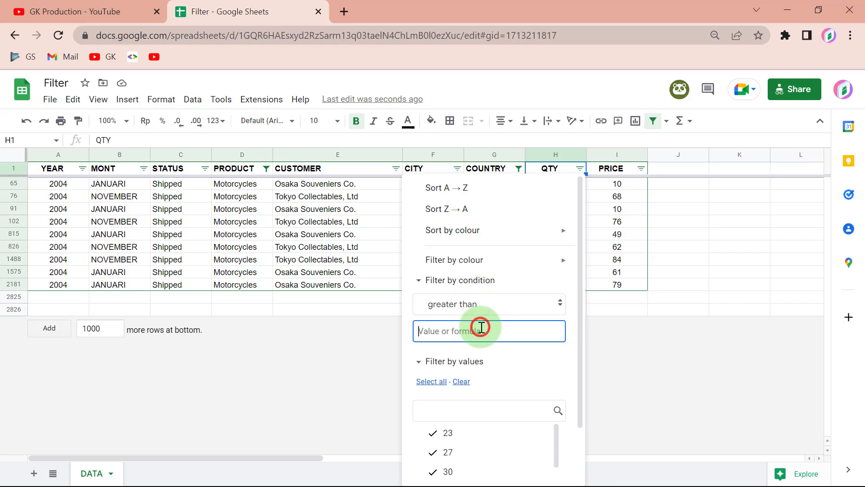
text(30)
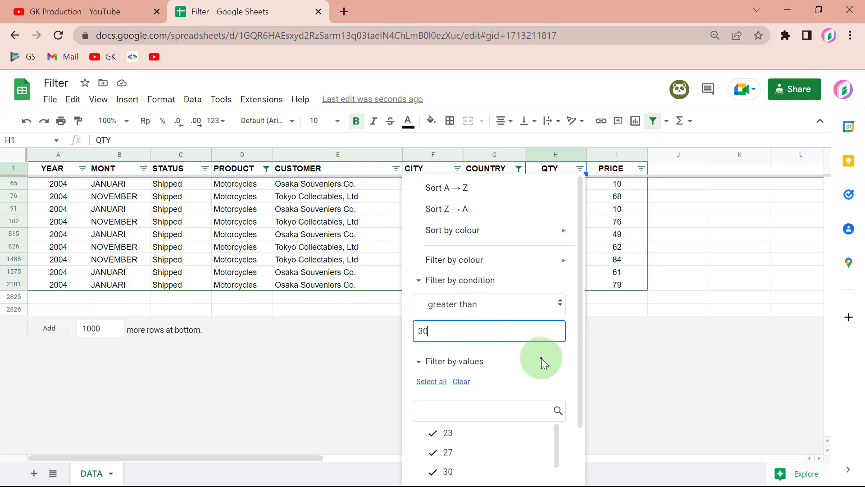
click(542, 357)
scroll(542, 358, down, 3)
click(543, 463)
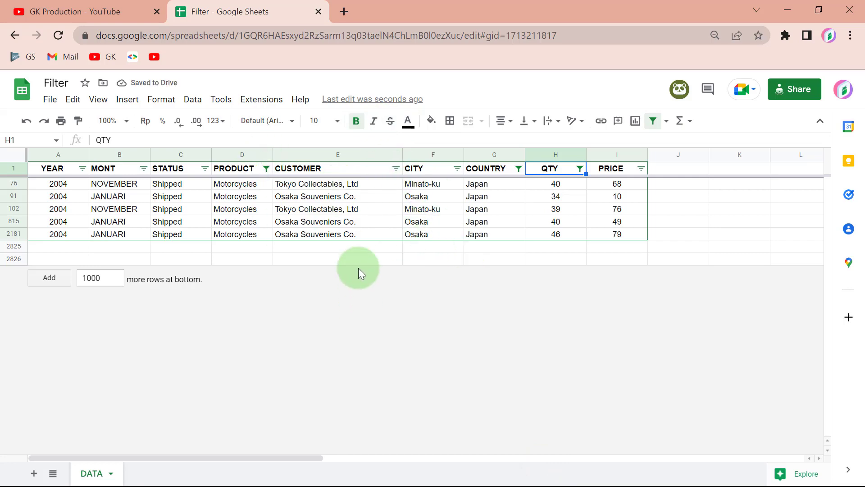
key(alt+Tab)
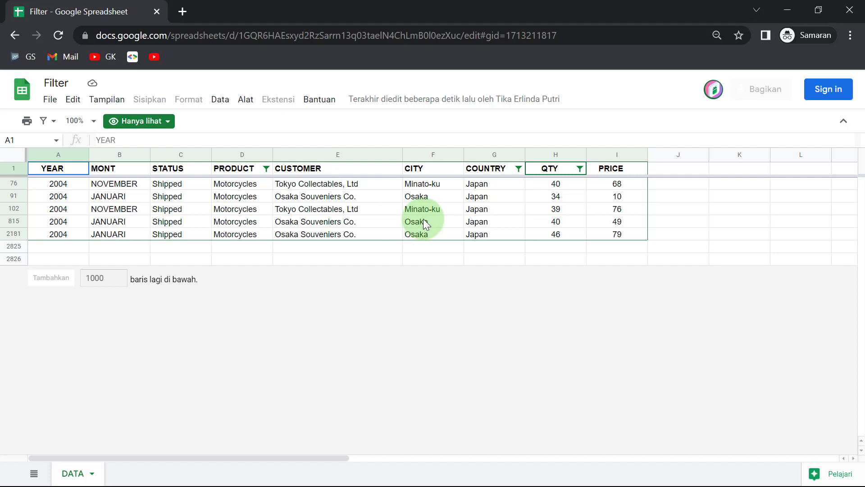
key(alt+Tab)
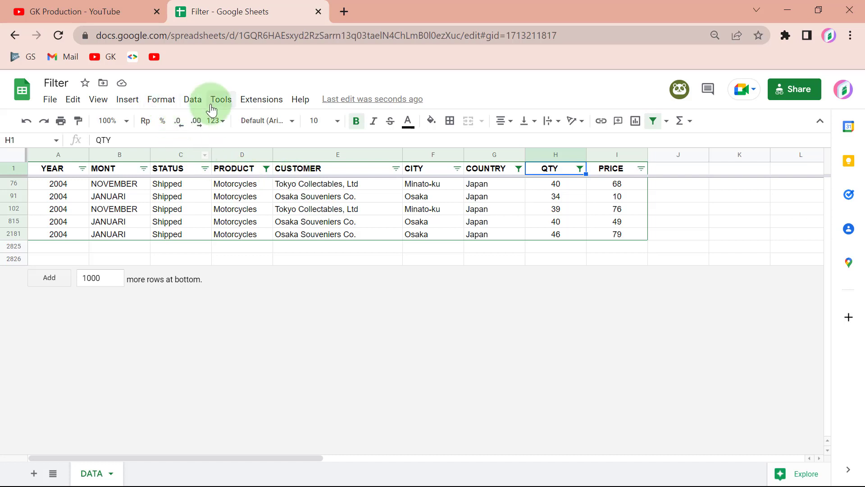
click(193, 99)
mouse_move(224, 191)
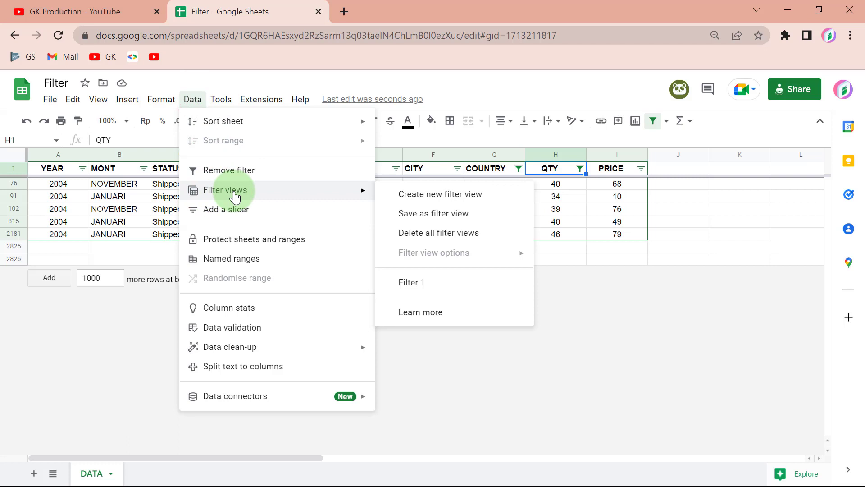
click(577, 285)
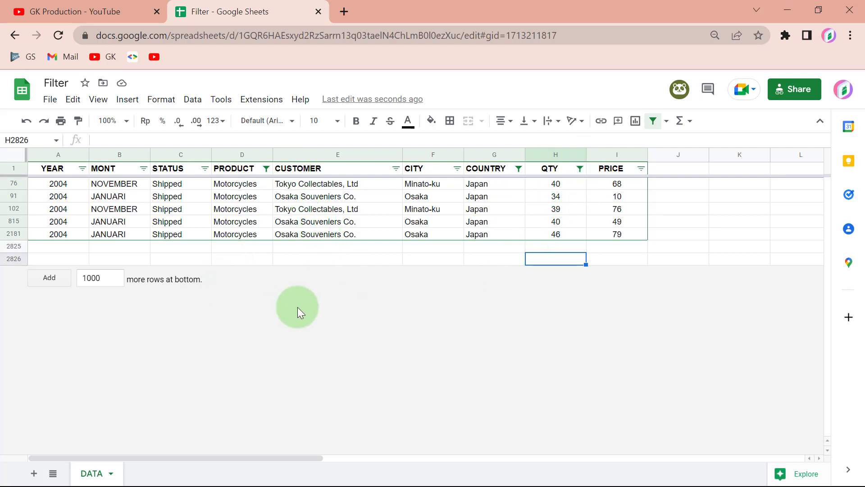
Undo the QTY >30 and Japan filters, then compare with the view-only window
key(ctrl+z)
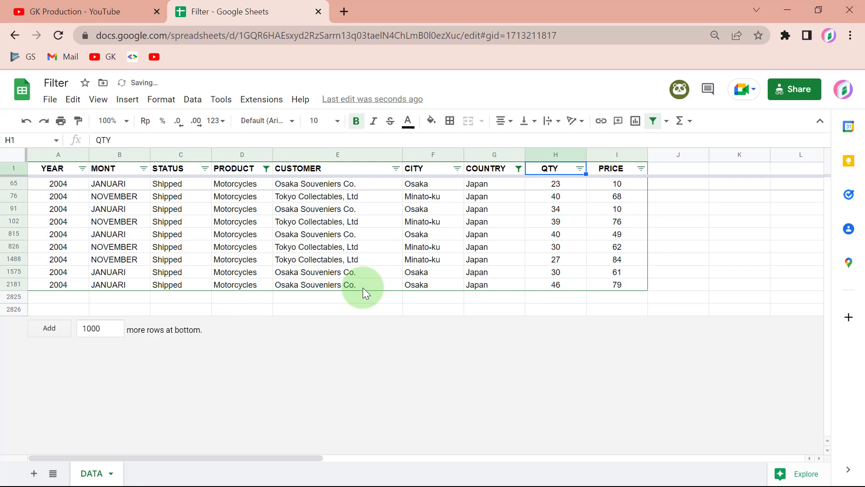
key(ctrl+z)
key(ctrl+z)
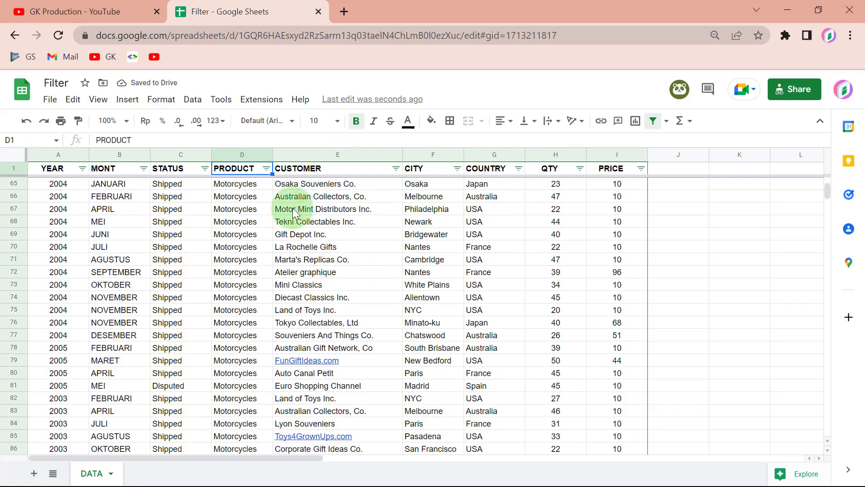
key(alt+Tab)
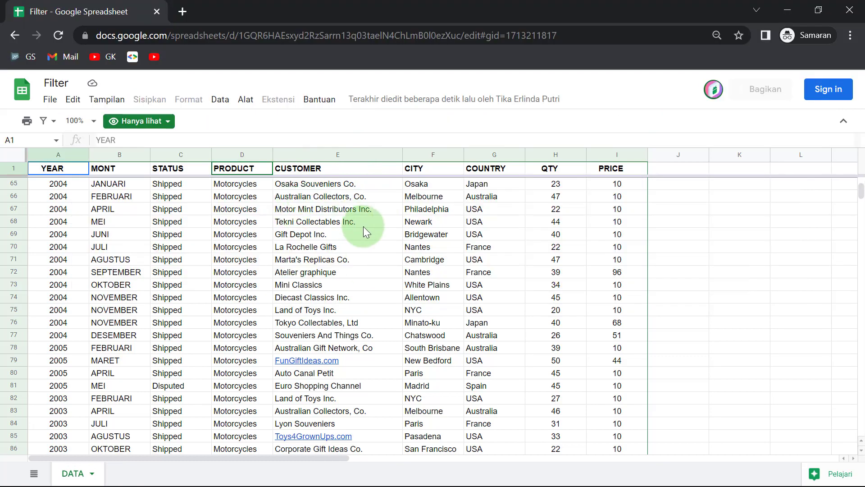
scroll(364, 229, up, 1)
scroll(364, 229, down, 1)
scroll(363, 226, down, 5)
scroll(363, 226, up, 20)
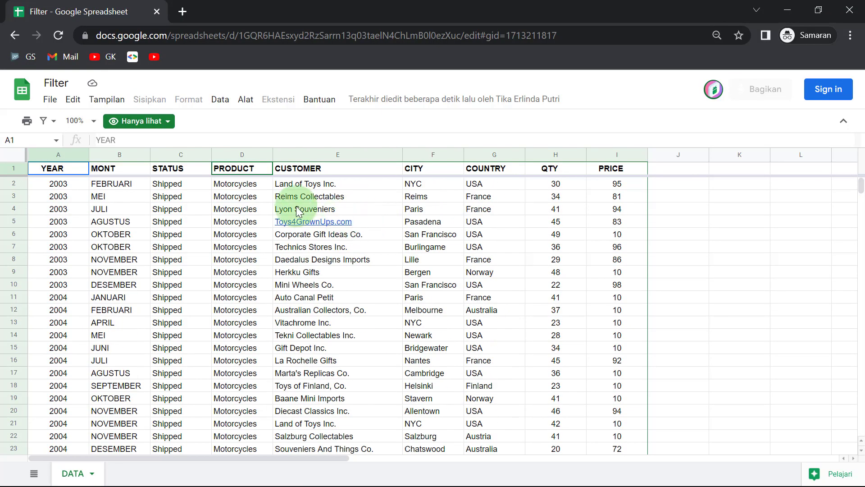
click(248, 210)
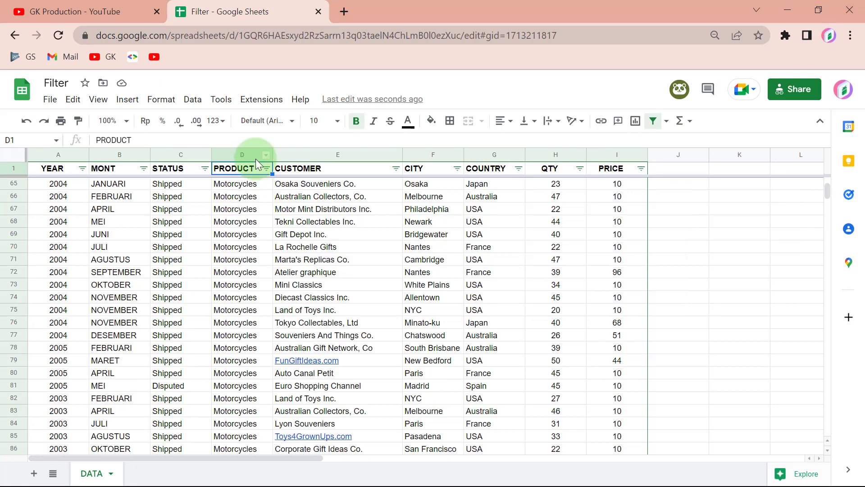
Remove the filter from the DATA sheet and check the Filter views menu
click(163, 97)
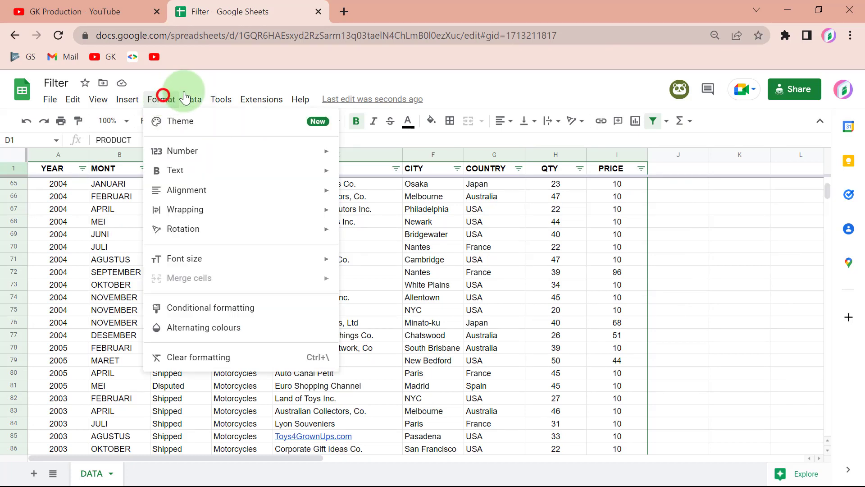
click(216, 169)
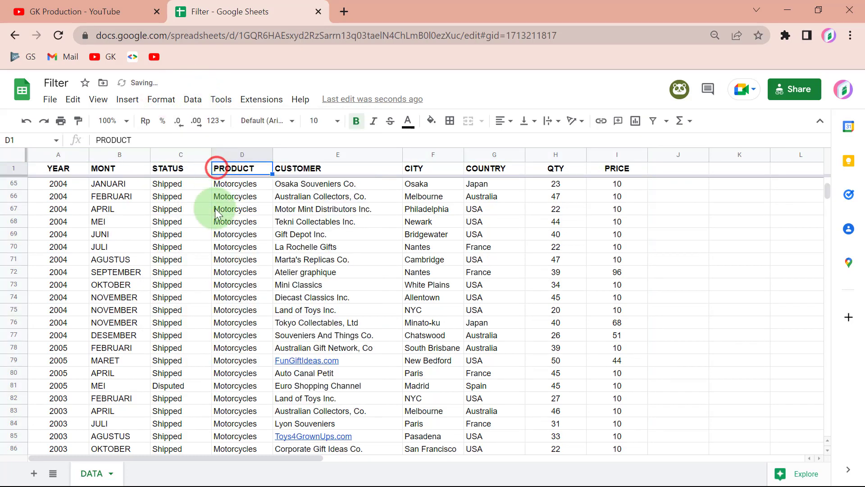
click(217, 223)
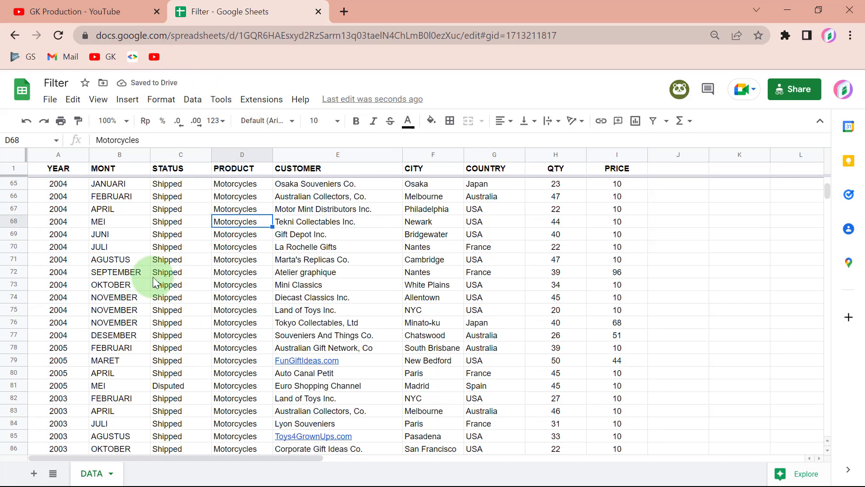
click(192, 99)
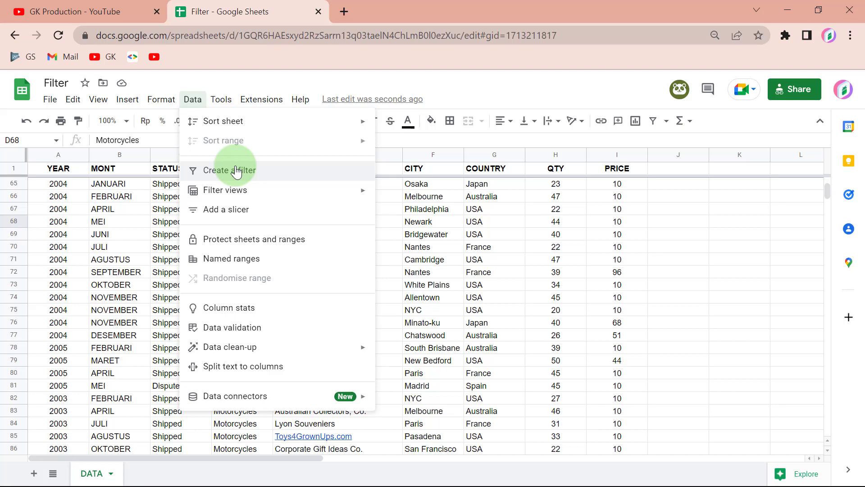
mouse_move(224, 190)
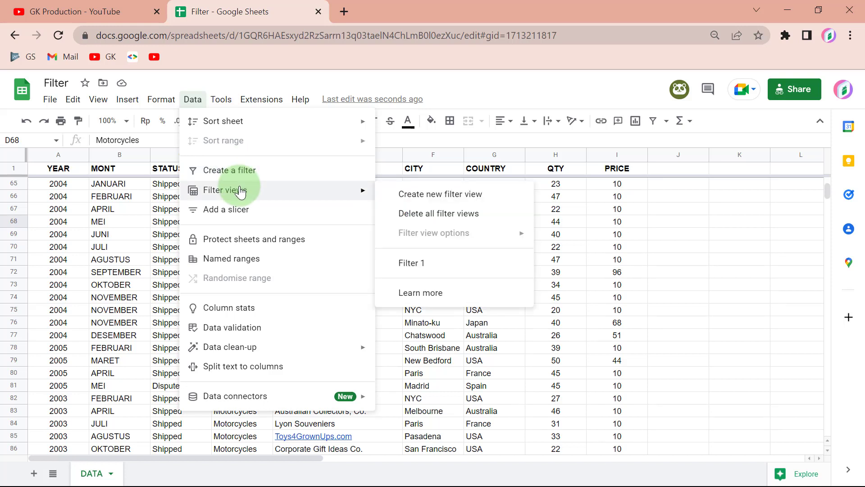
click(114, 233)
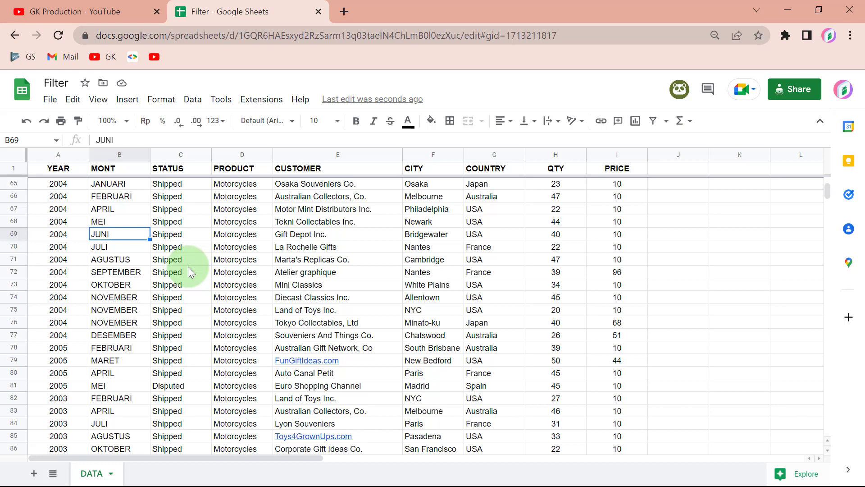
Add a new blank Sheet2 and select cell A1
key(shift+F11)
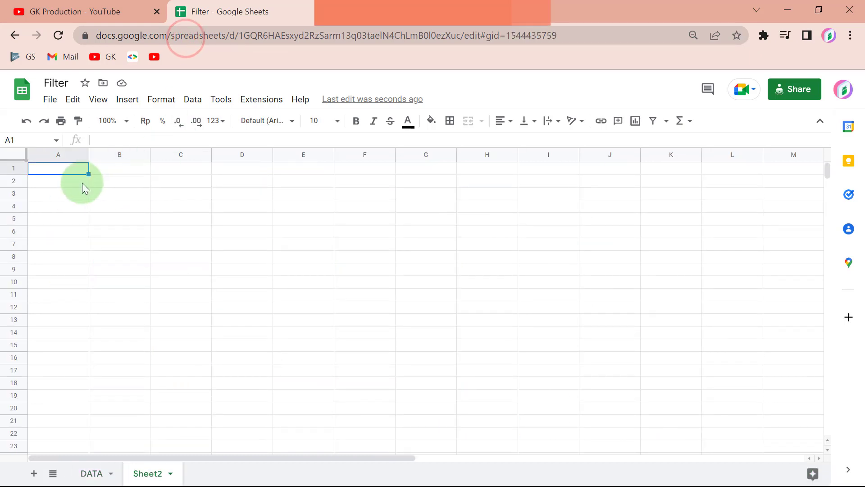
click(82, 182)
click(80, 171)
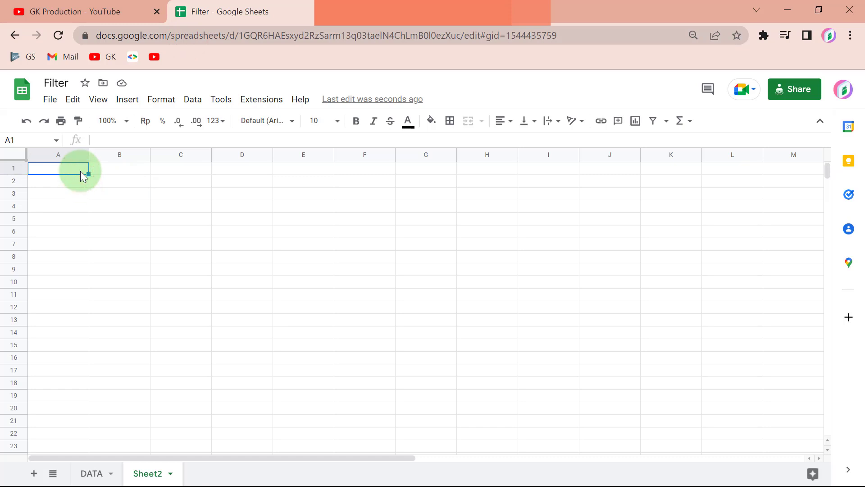
Start the formula =FILTER( in A1, correcting the misspelled function name
text(=fi)
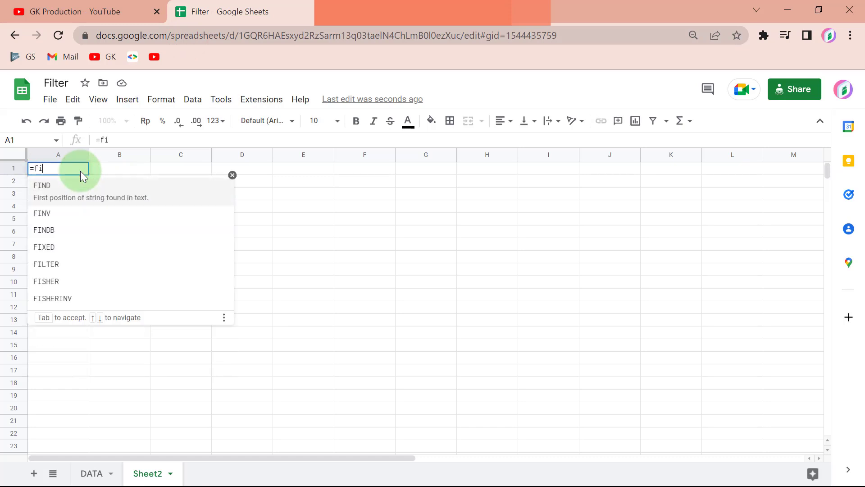
text(lrer)
key(BackSpace)
key(BackSpace)
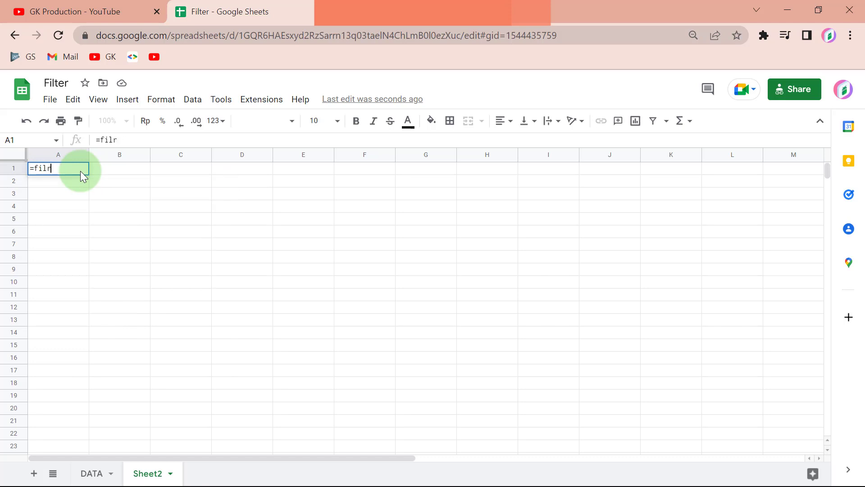
key(BackSpace)
text(te)
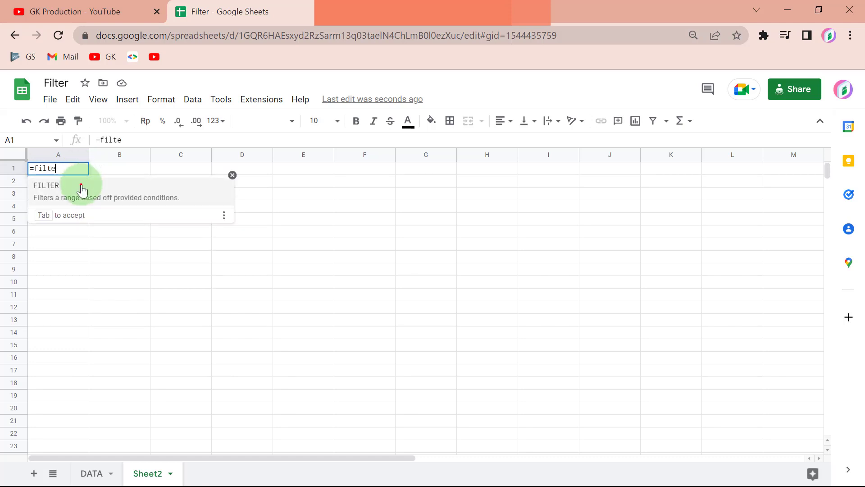
click(81, 187)
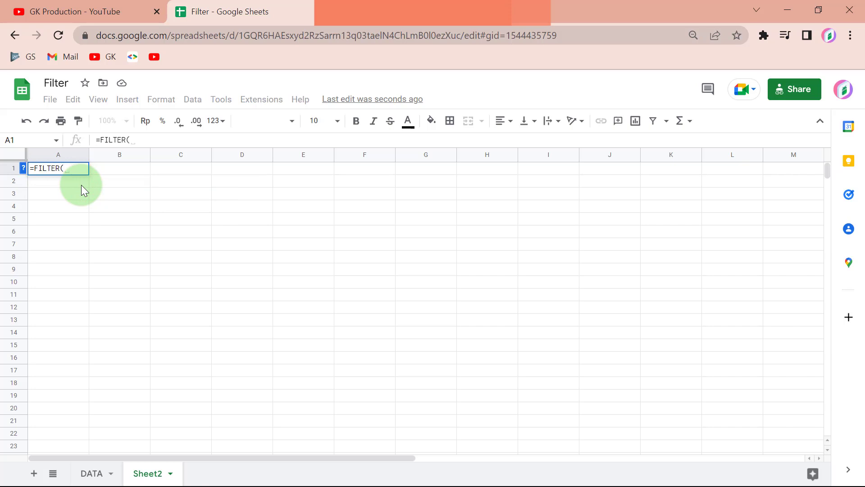
click(22, 170)
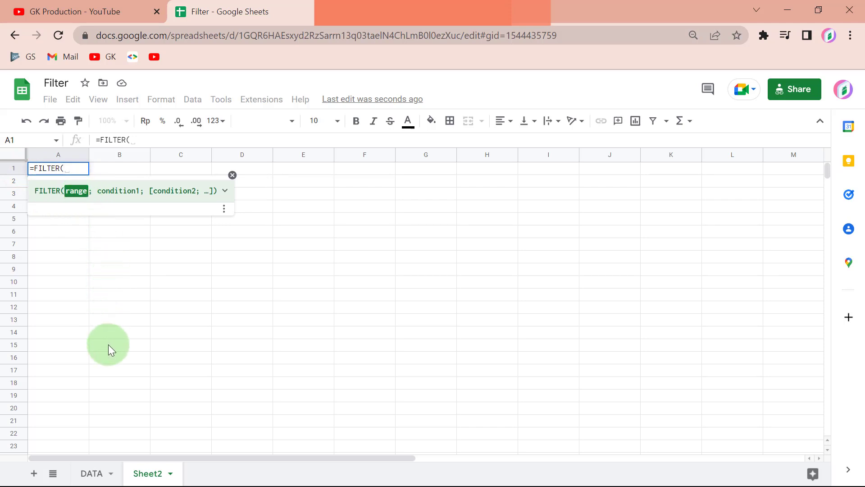
Set the FILTER range to the whole columns DATA!A:I
click(108, 472)
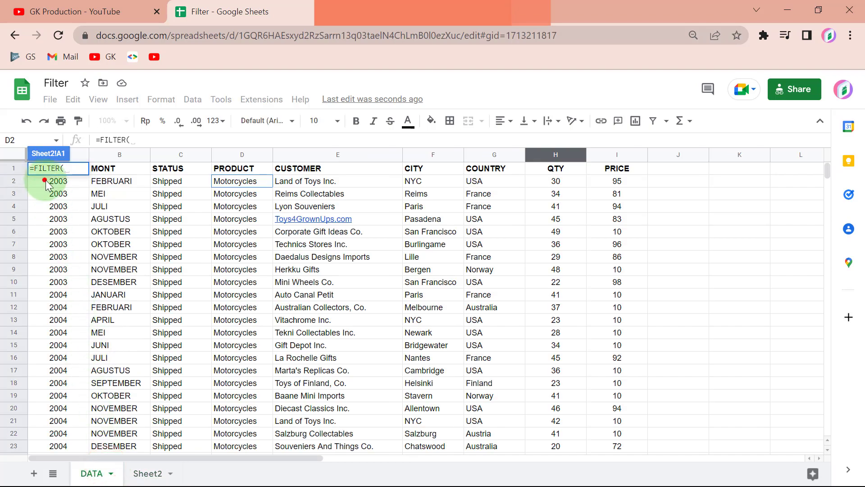
mouse_move(50, 182)
mouse_down()
mouse_move(546, 213)
mouse_move(615, 207)
mouse_up()
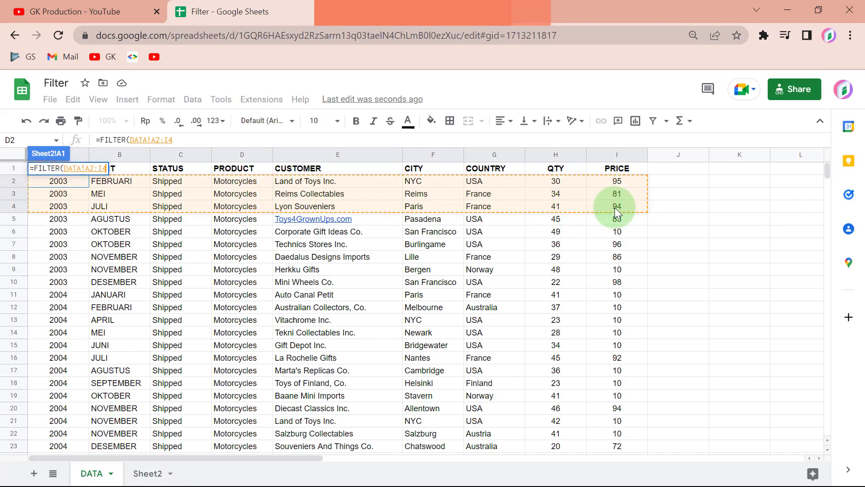
click(202, 142)
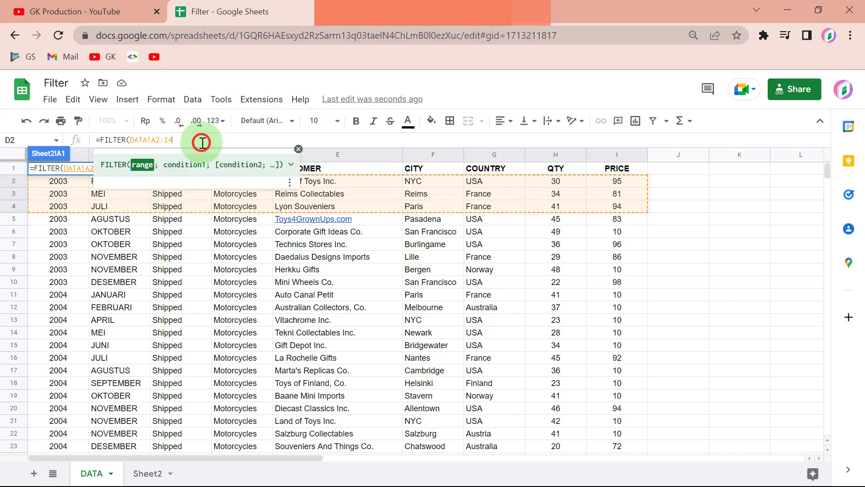
text(;)
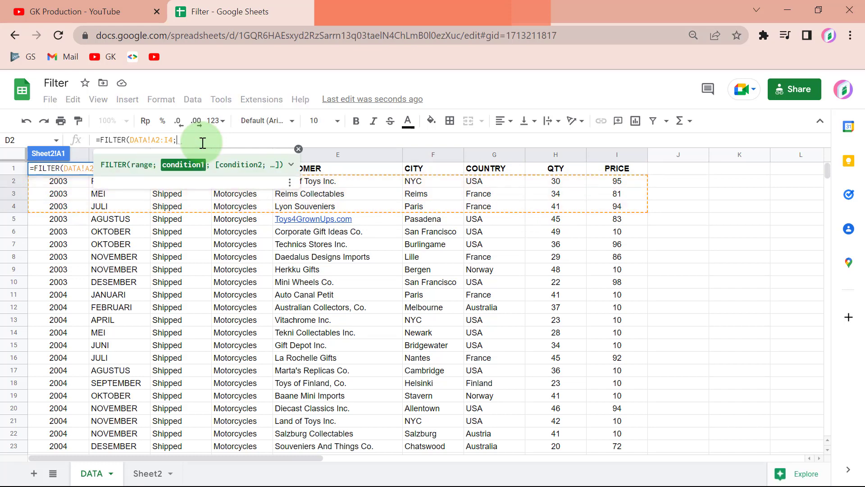
click(172, 140)
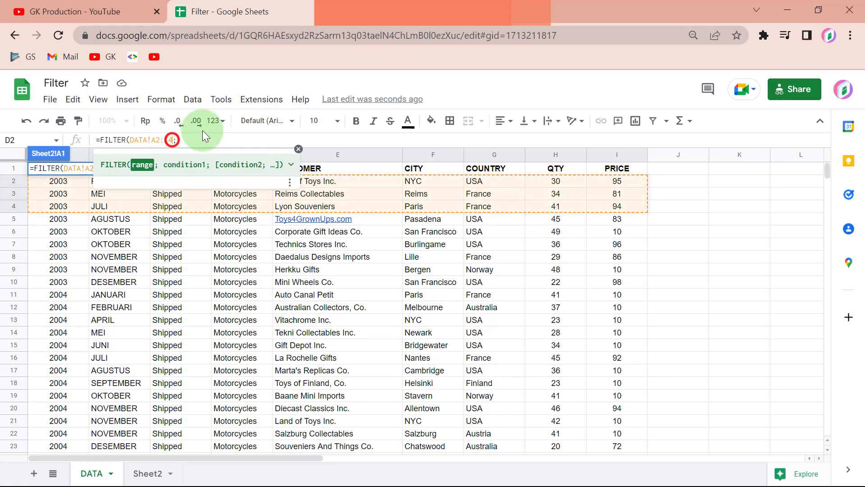
key(BackSpace)
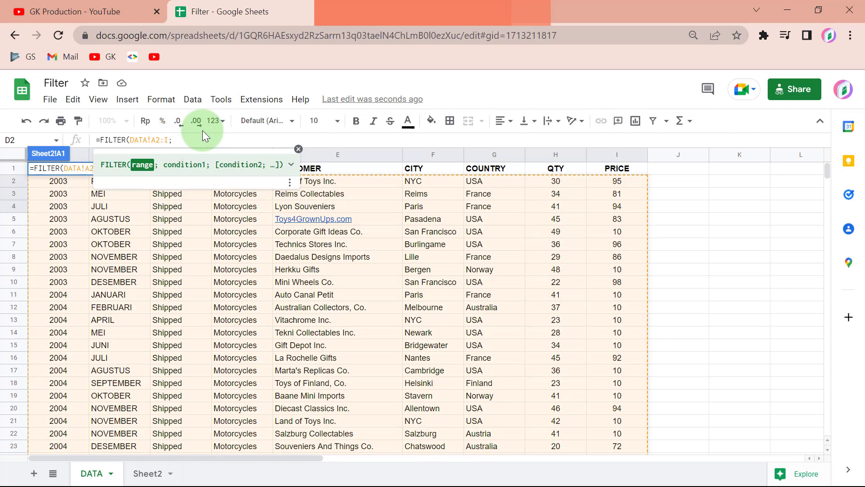
key(Left)
key(Left)
key(BackSpace)
key(End)
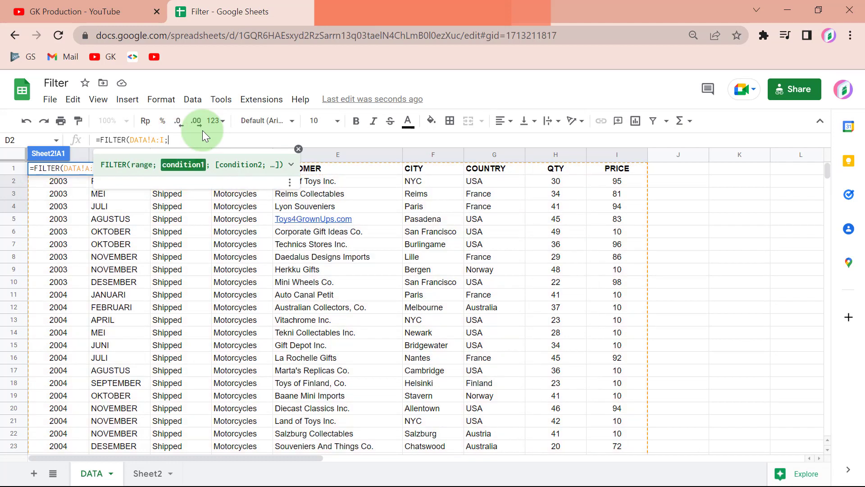
click(299, 149)
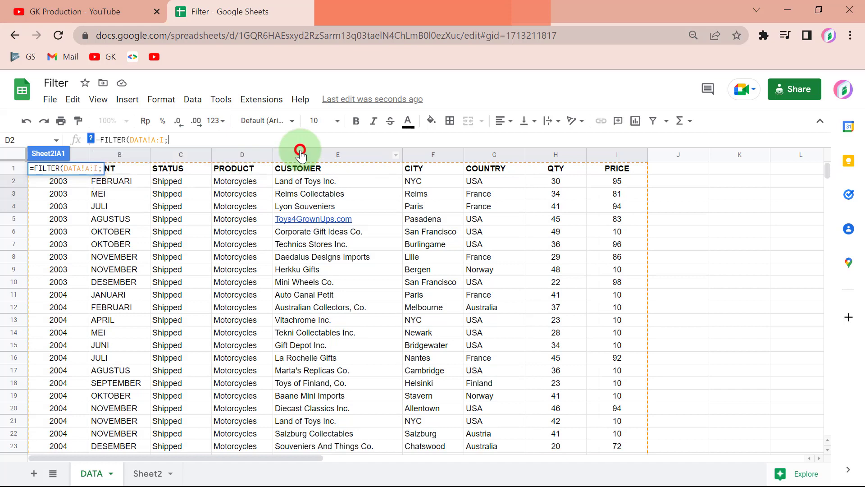
Add conditions D:D="Motorcycles", G:G="Japan", H:H>30 and commit the formula
click(242, 155)
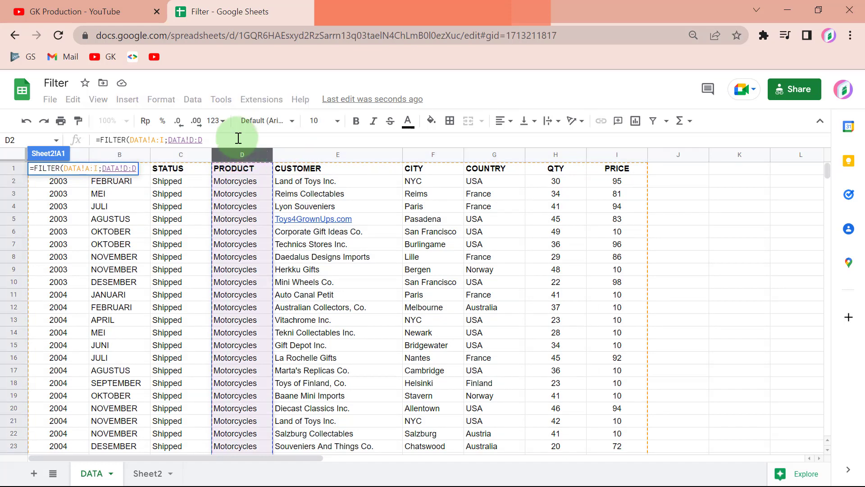
text(=)
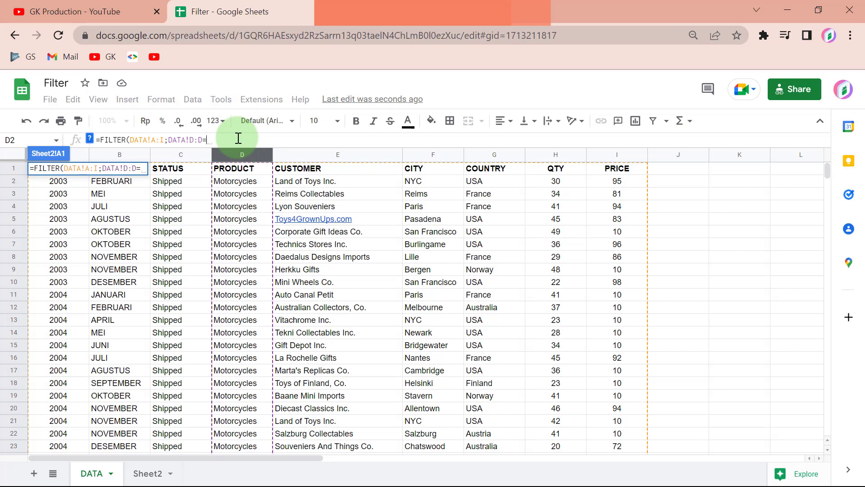
text("Motor)
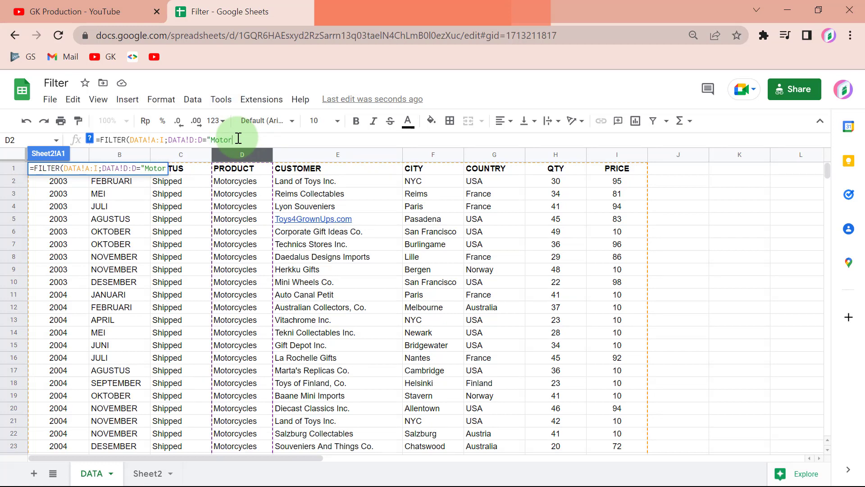
text(cycles)
text(";)
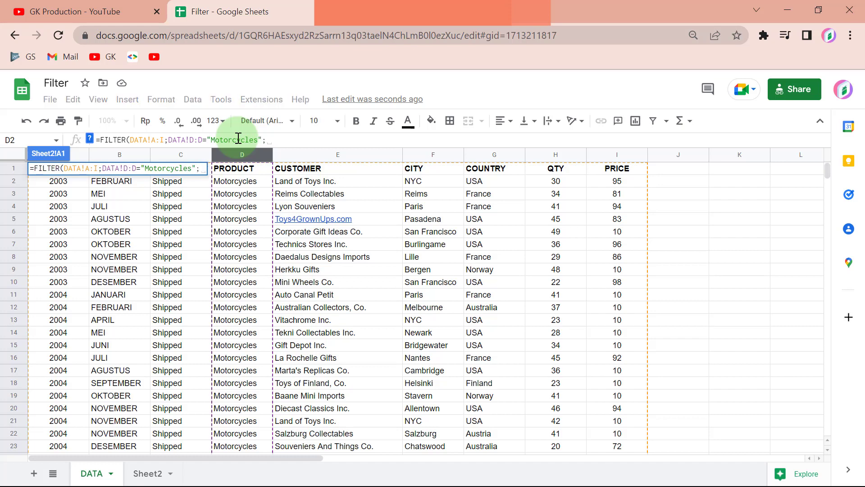
click(476, 157)
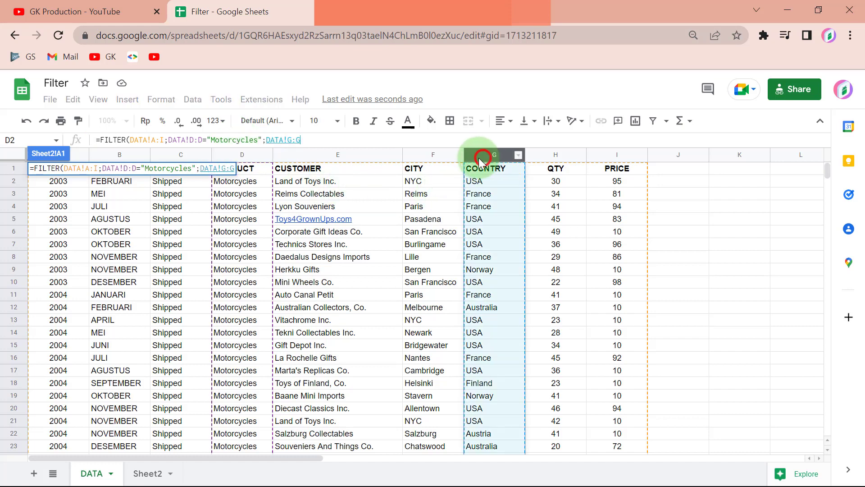
text(="J)
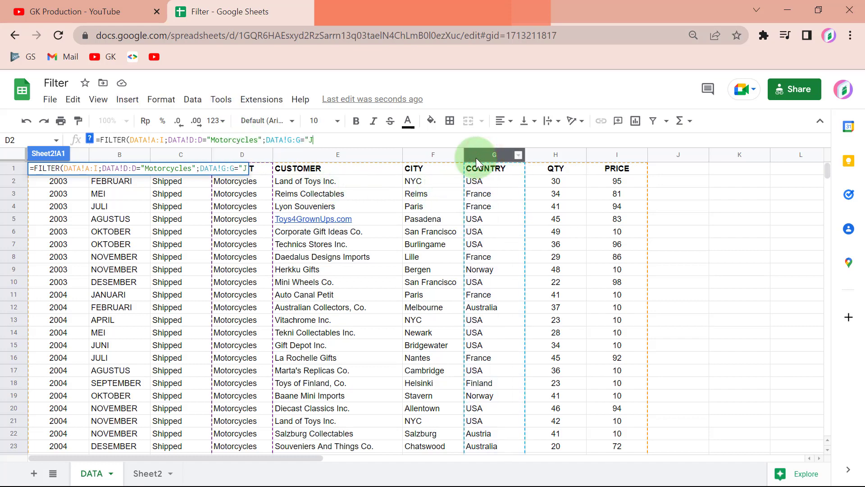
text(apan")
text(;)
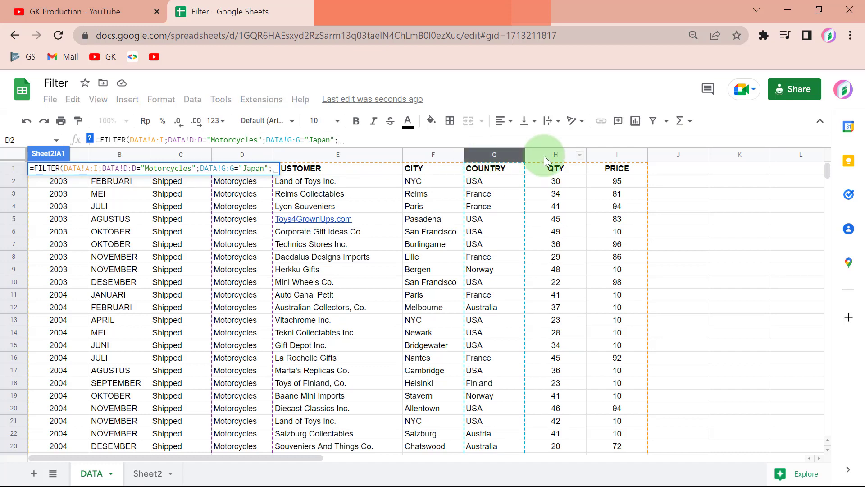
click(544, 156)
text(>)
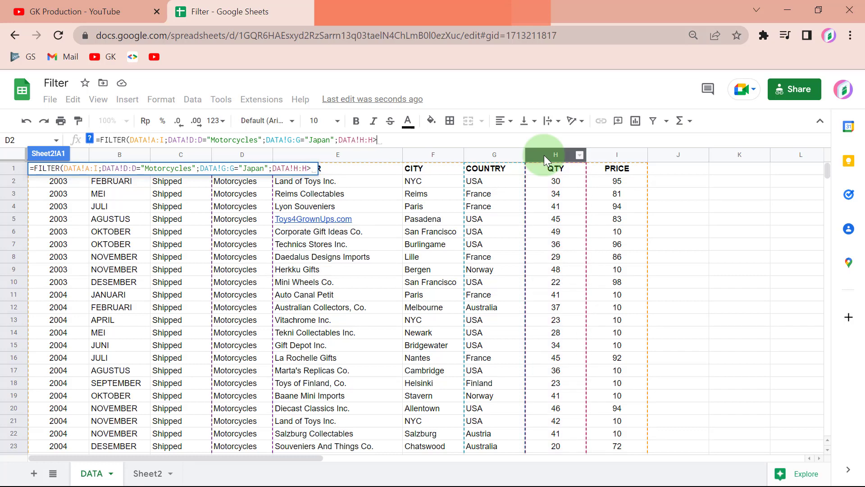
text(30)
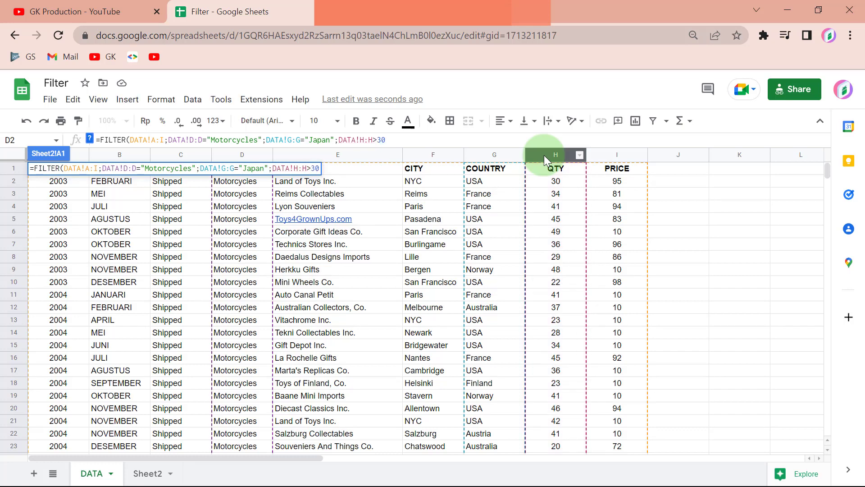
text())
key(Return)
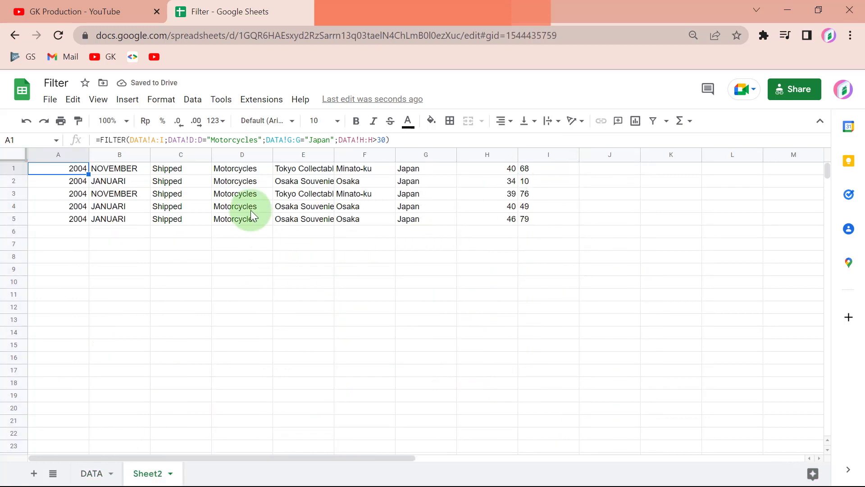
Create a new filter view on DATA with PRODUCT limited to Motorcycles
click(92, 473)
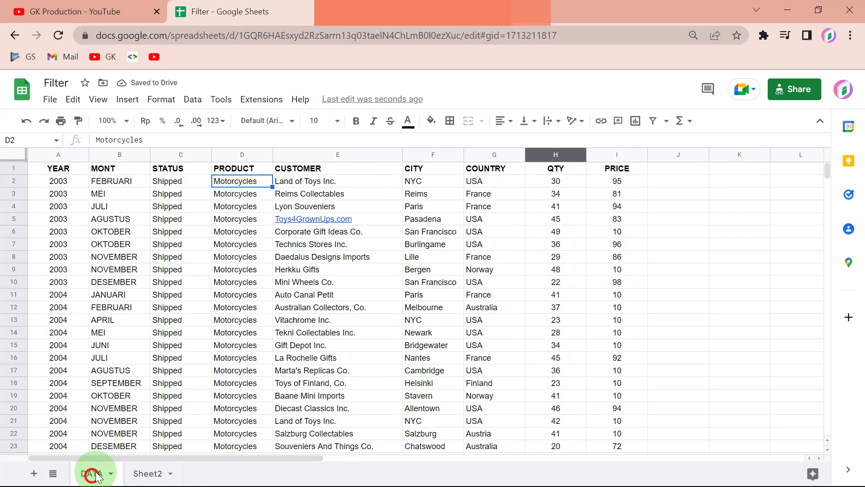
click(193, 100)
mouse_move(225, 190)
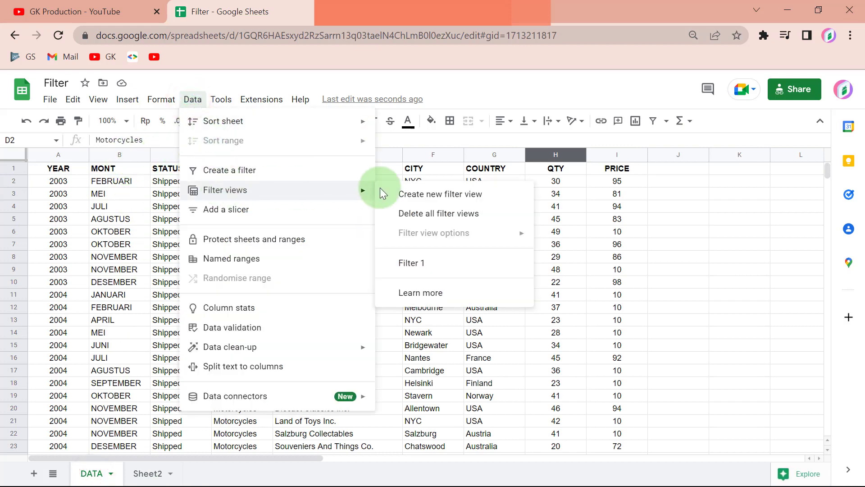
click(417, 261)
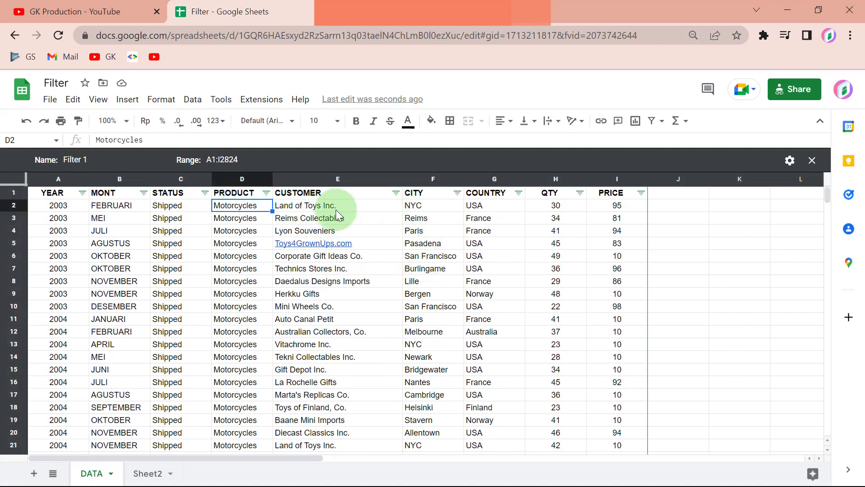
click(267, 193)
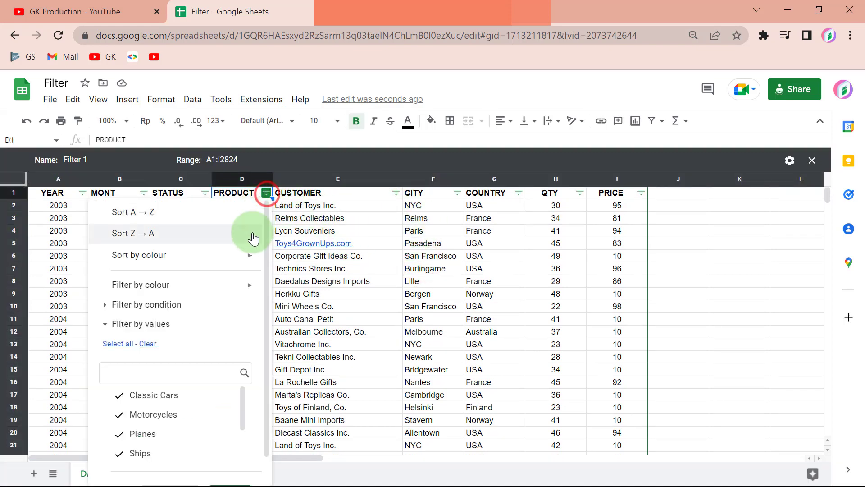
click(147, 344)
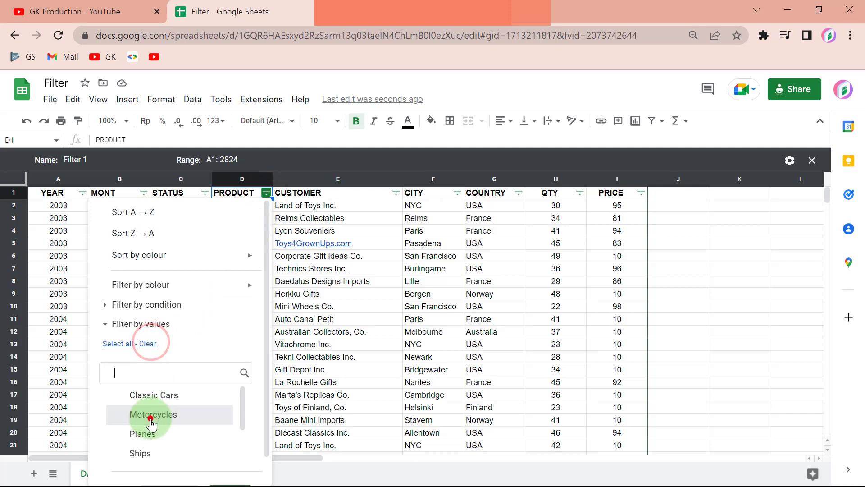
click(153, 414)
scroll(234, 312, down, 1)
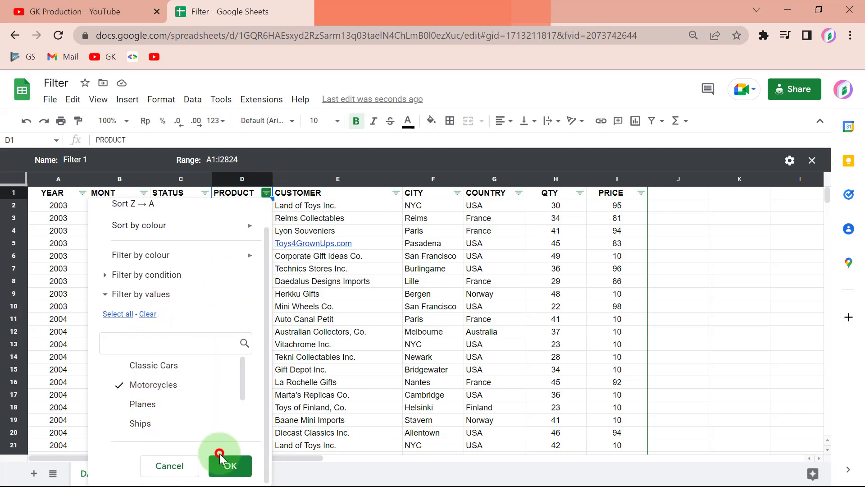
click(224, 465)
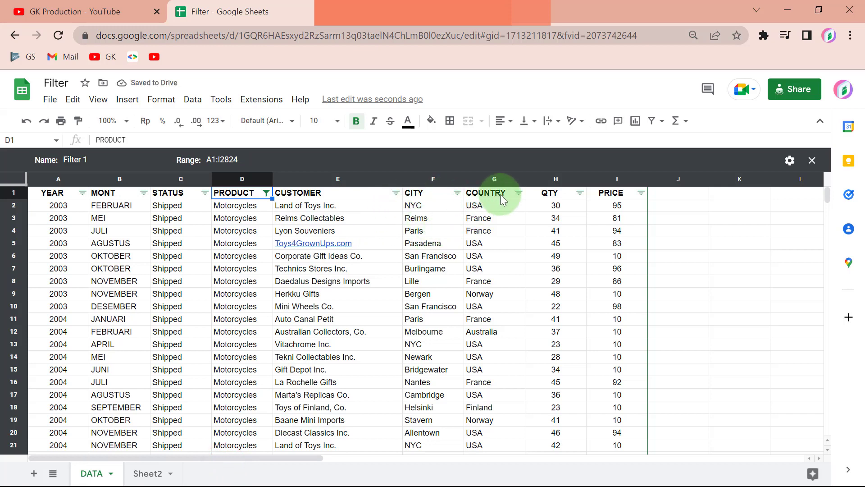
Limit the filter view's COUNTRY column to Japan only
click(519, 193)
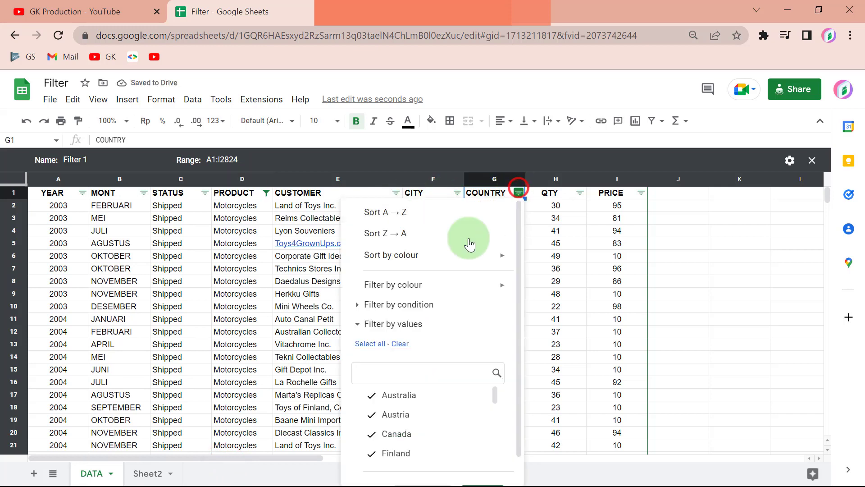
click(400, 343)
scroll(415, 405, down, 2)
scroll(420, 403, down, 2)
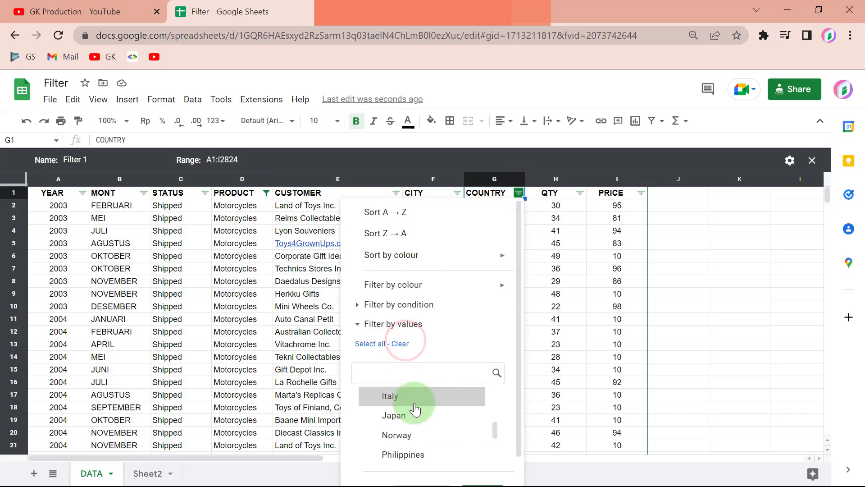
click(406, 415)
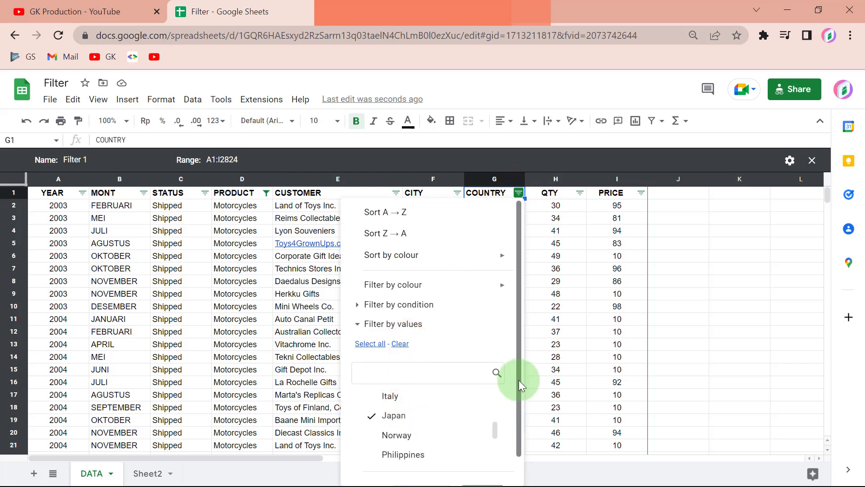
drag(521, 385, 516, 438)
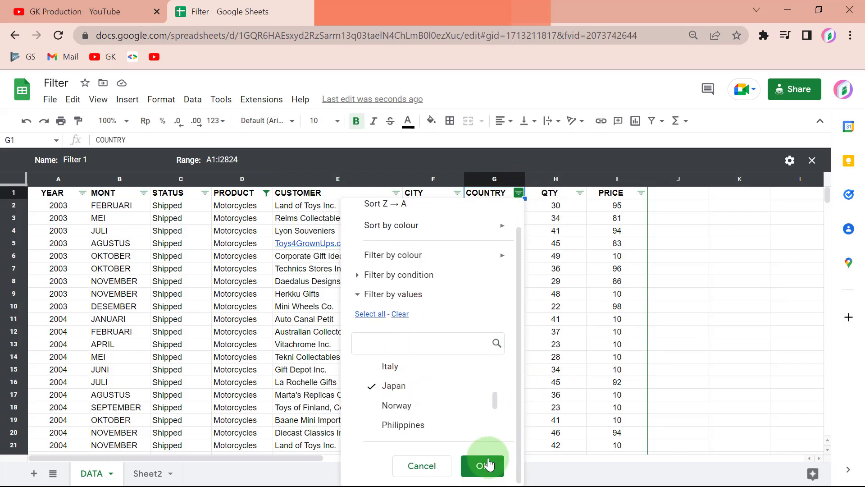
click(467, 470)
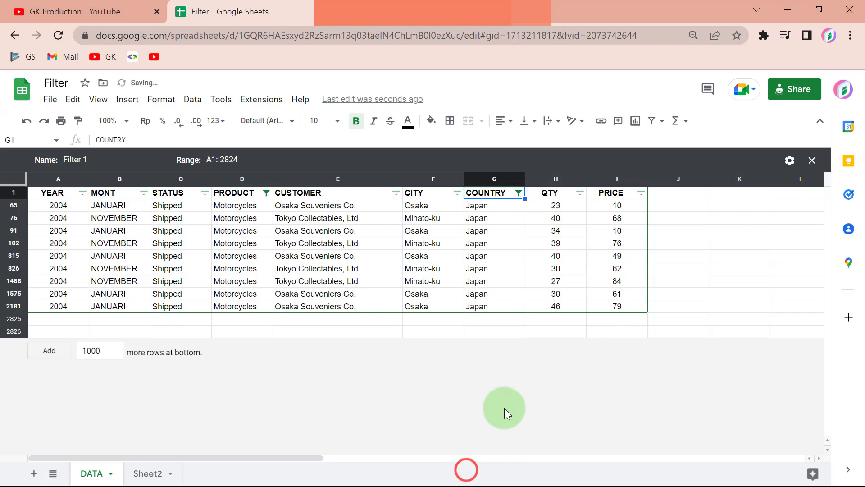
click(580, 192)
Add a QTY greater than 30 condition to Filter 1, leaving five orders
click(522, 304)
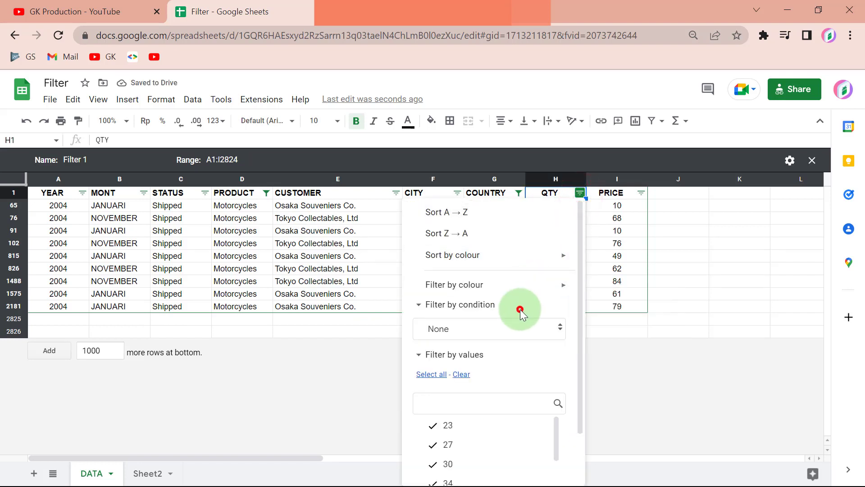
click(507, 328)
scroll(496, 392, down, 1)
scroll(496, 394, down, 3)
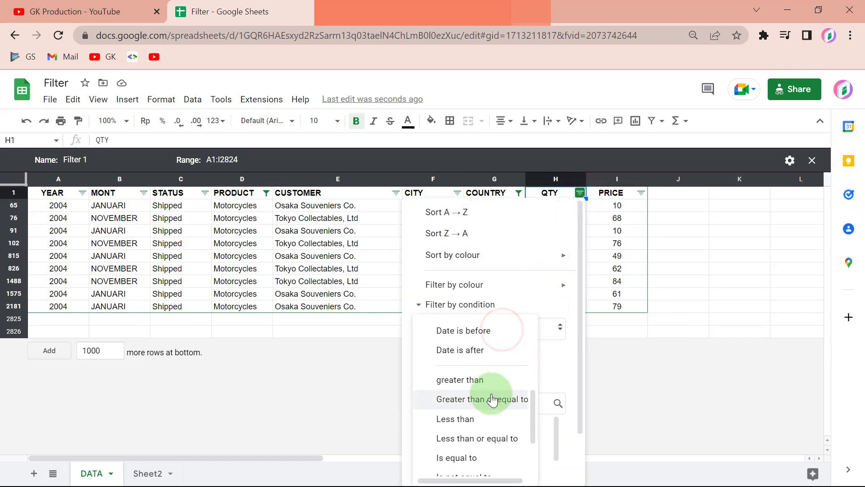
click(477, 379)
click(484, 354)
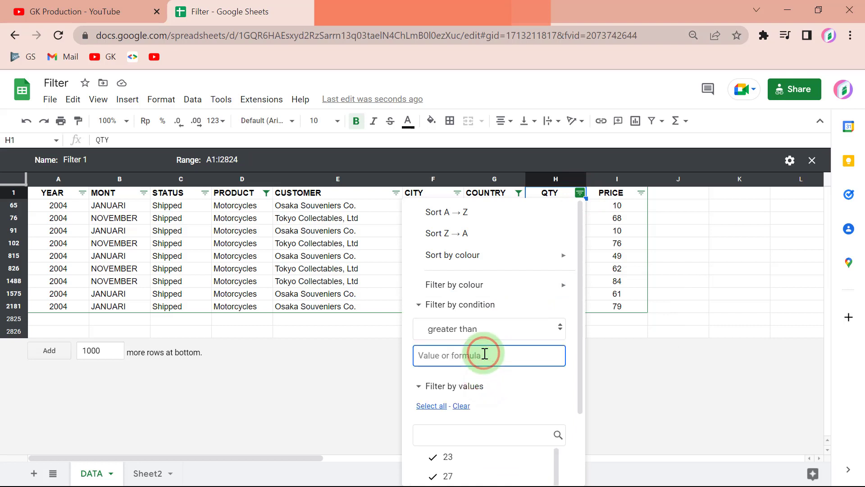
text(30)
click(528, 401)
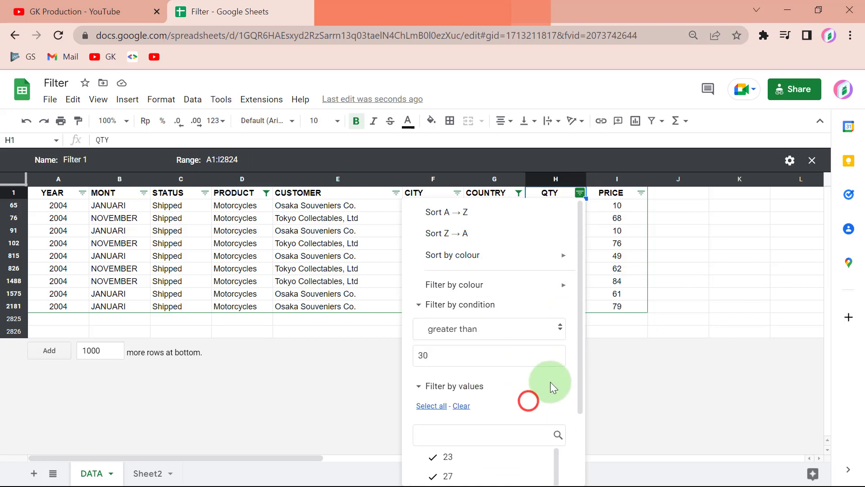
scroll(550, 382, down, 2)
click(544, 466)
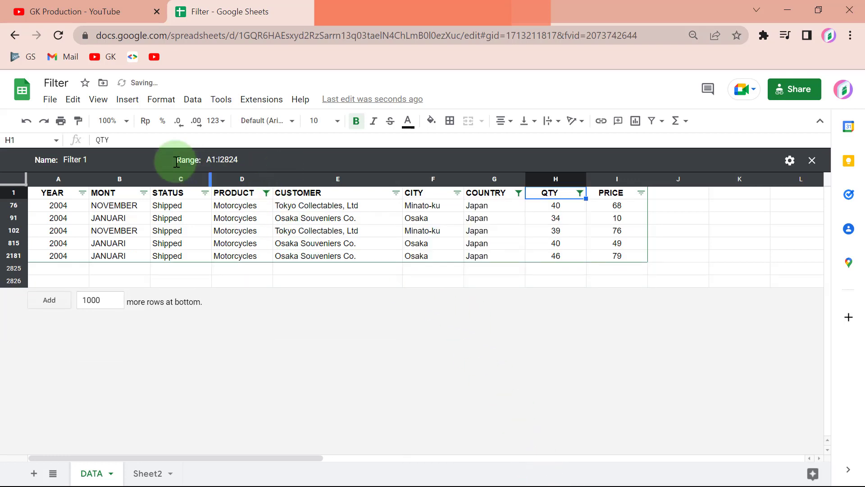
Rename the filter view from 'Filter 1' to 'GK Filter'
click(107, 161)
triple_click(107, 161)
text(GK FI)
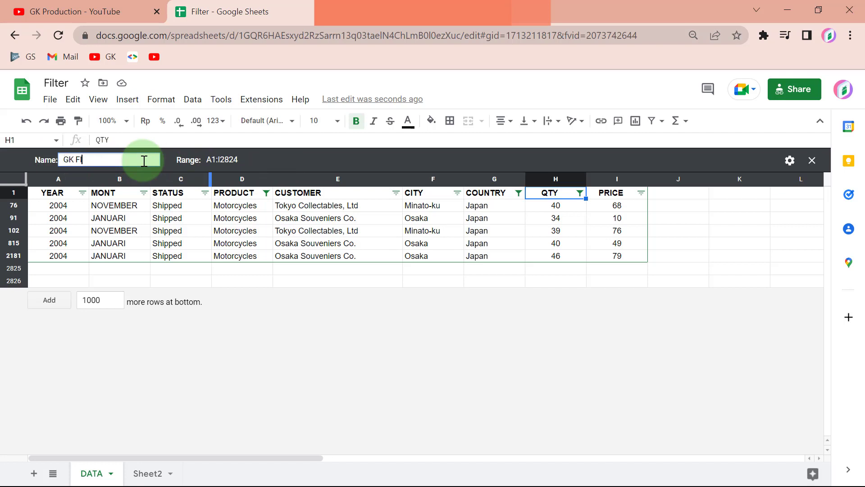
click(242, 342)
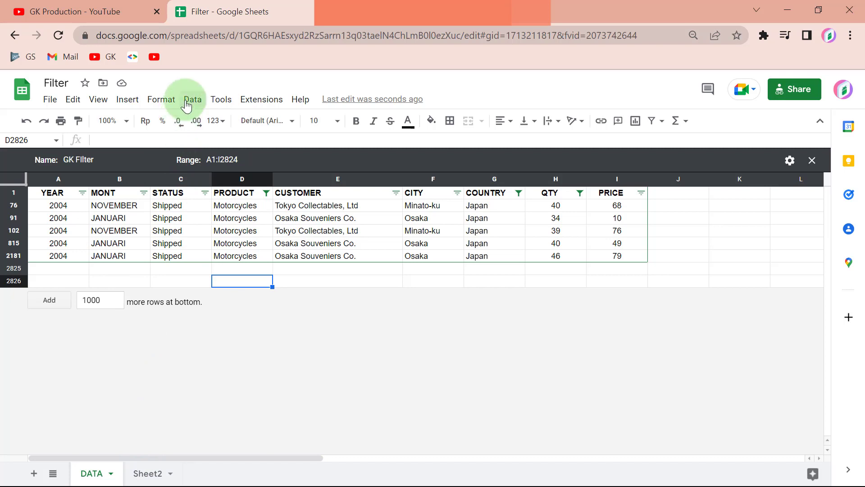
Move the FILTER formula on Sheet2 down into cell A2
click(138, 473)
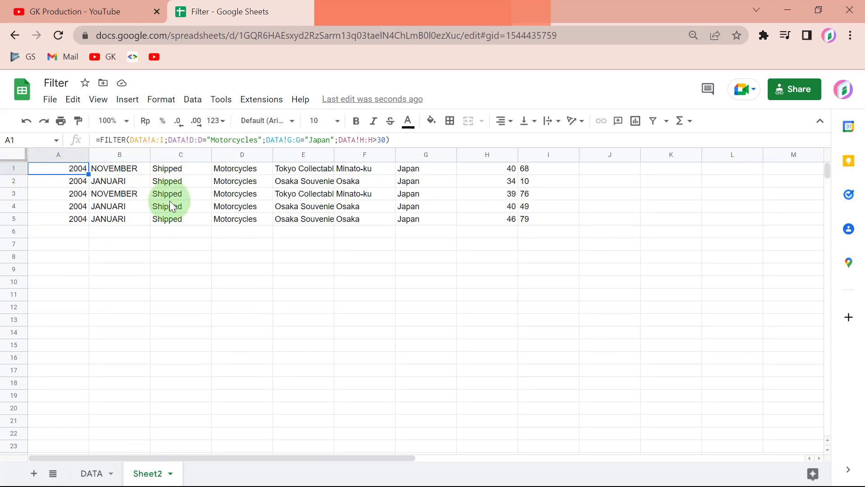
click(75, 180)
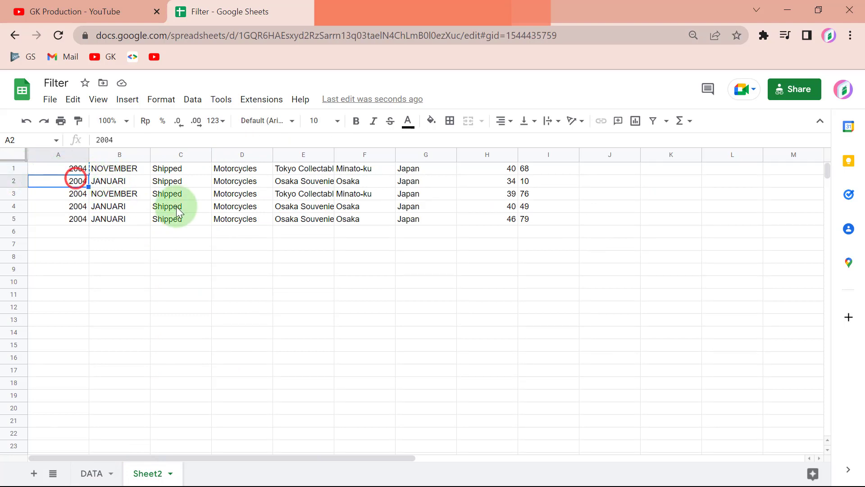
text(=FILTER(DATA!A:I;DATA!D:D="Motorcycles";DATA!G:G="Japan";DATA!H:H>30))
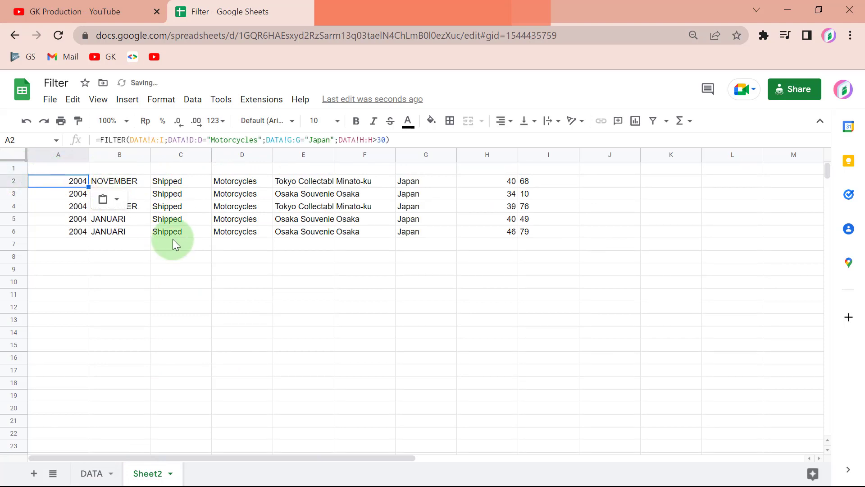
Copy the DATA header row A1:I1 (YEAR to PRICE) into Sheet2 row 1
click(97, 472)
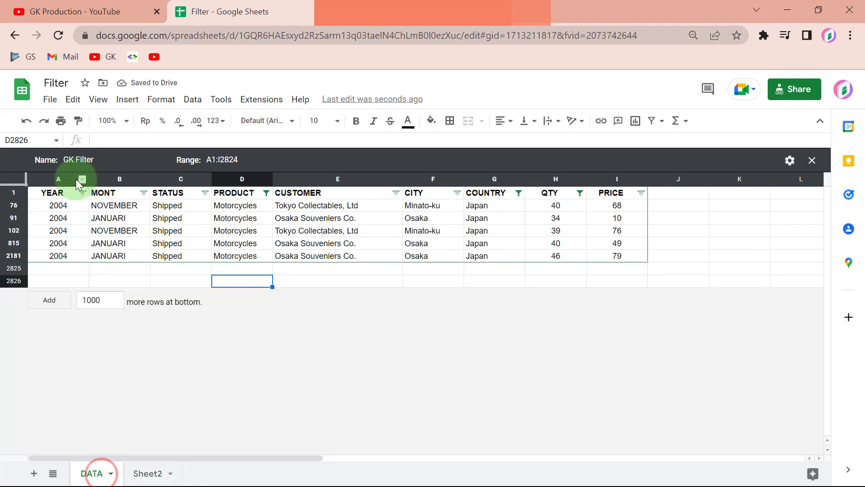
click(68, 191)
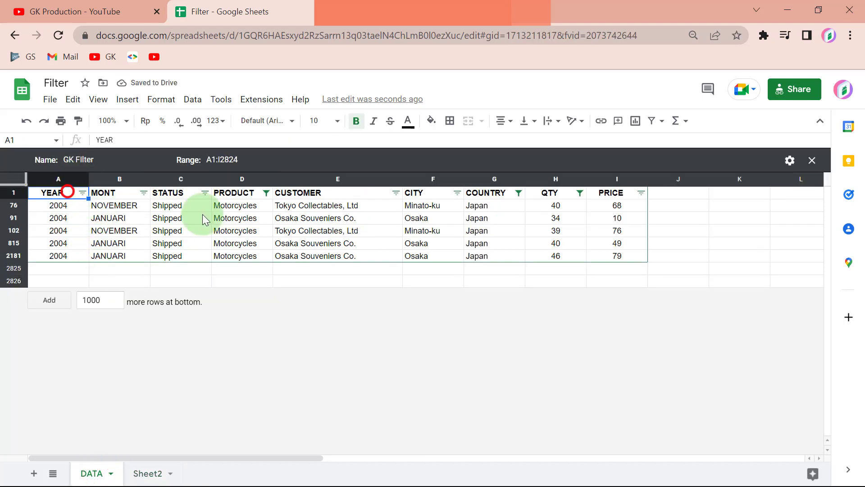
shift+click(612, 193)
key(ctrl+c)
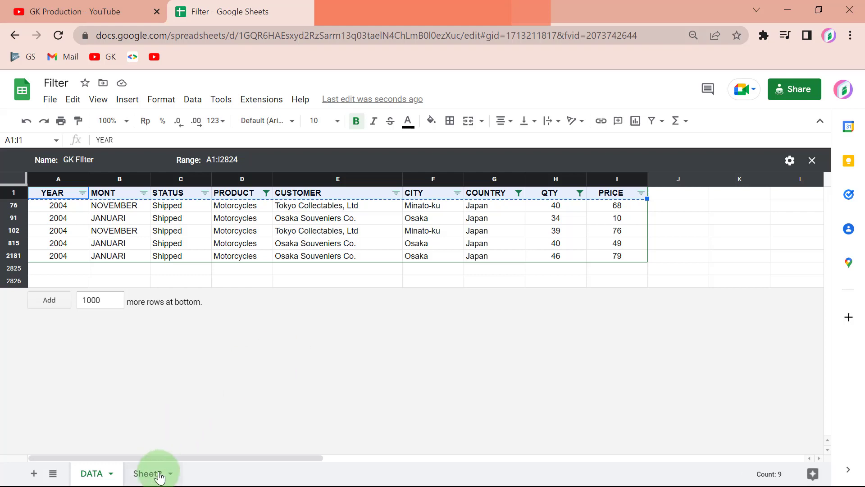
click(148, 473)
click(72, 169)
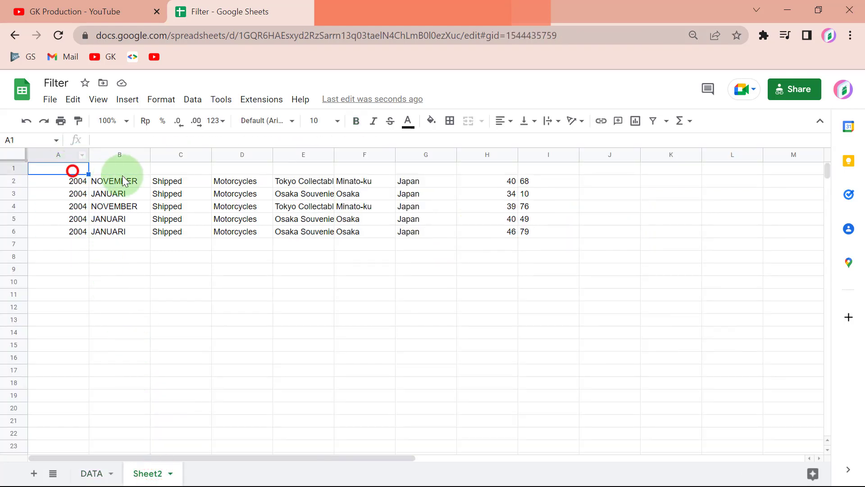
key(ctrl+v)
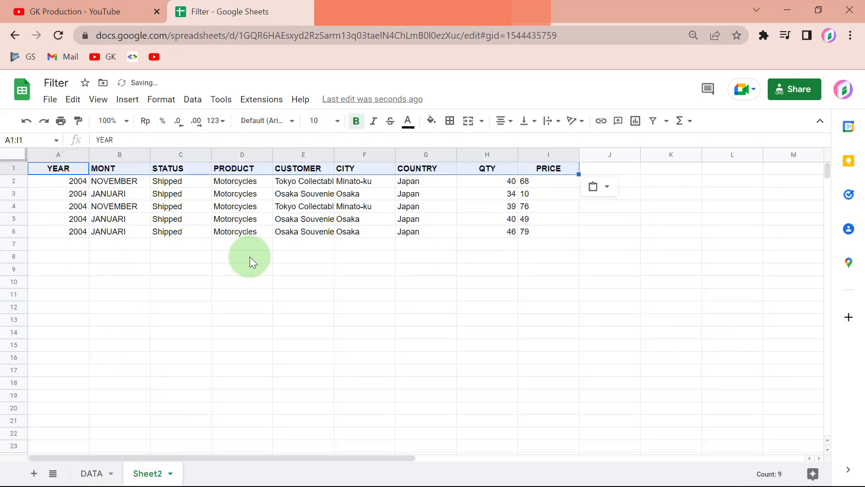
click(268, 246)
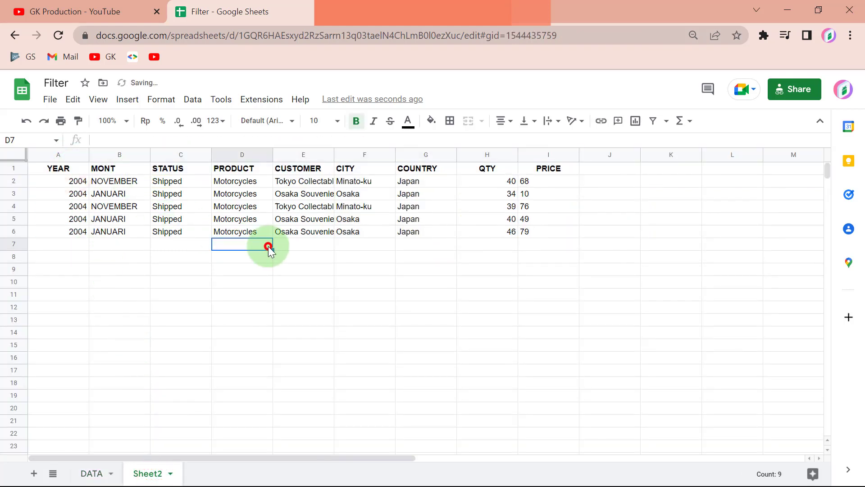
click(52, 180)
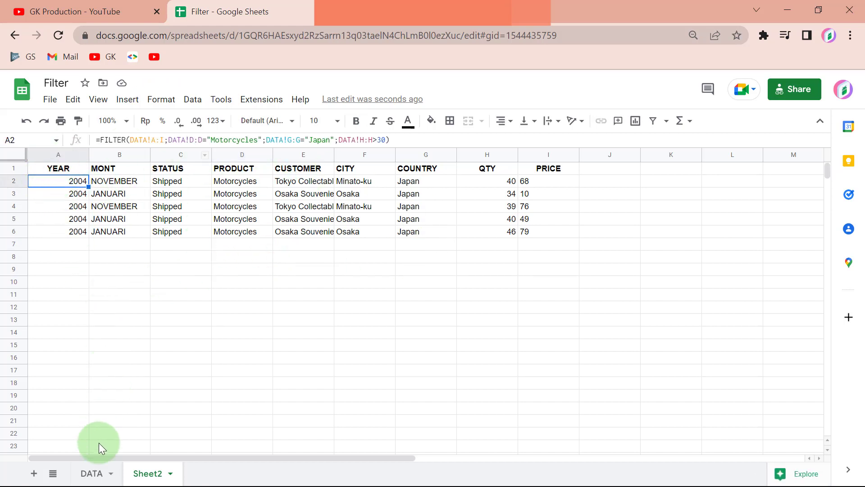
Clear the DATA filter view, reapply GK Filter, and compare its five rows with Sheet2
click(96, 477)
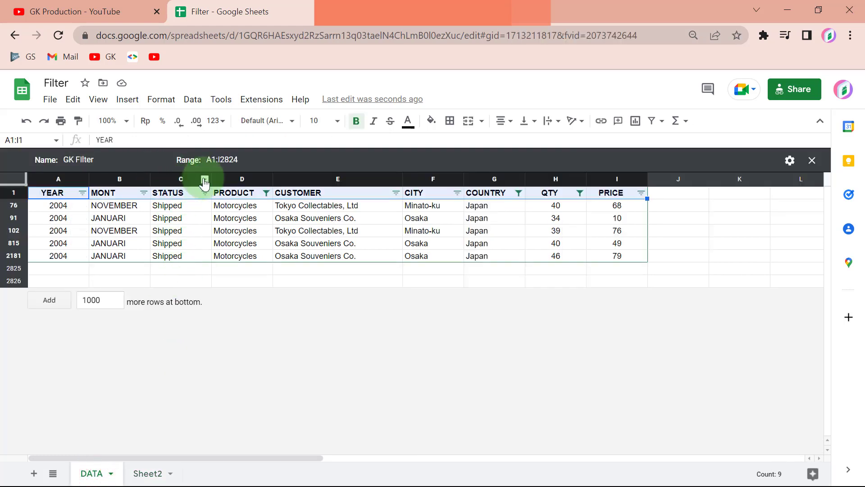
click(185, 99)
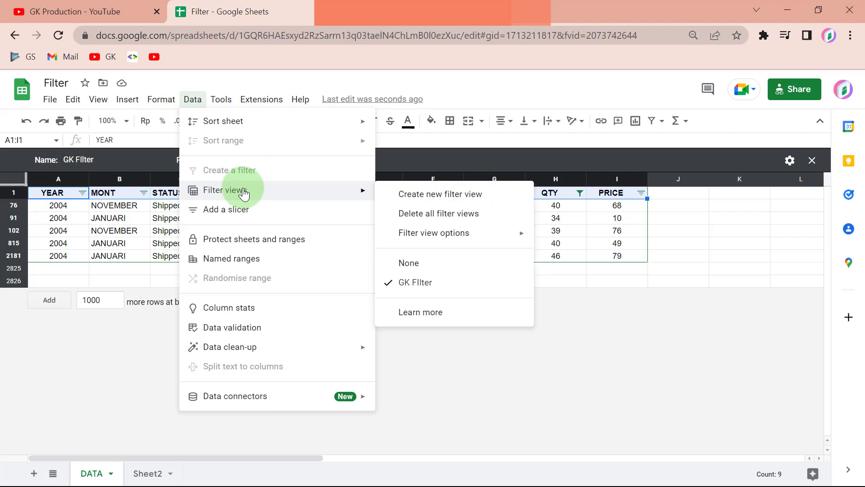
mouse_move(225, 191)
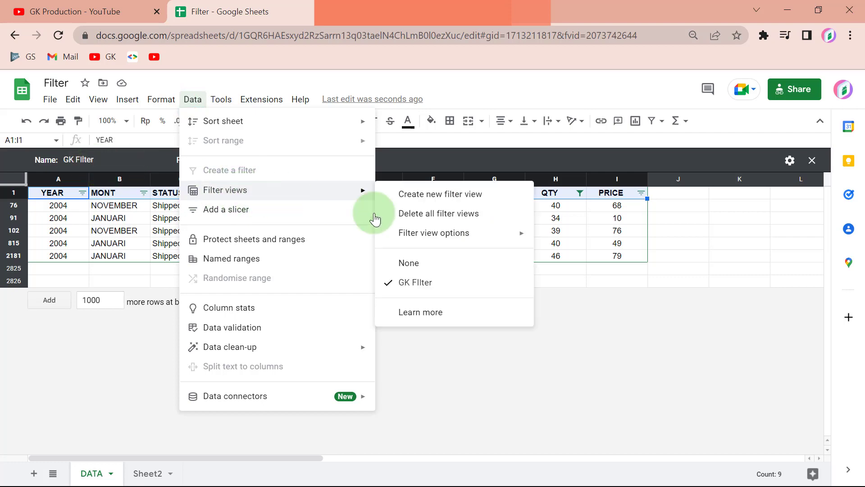
click(411, 264)
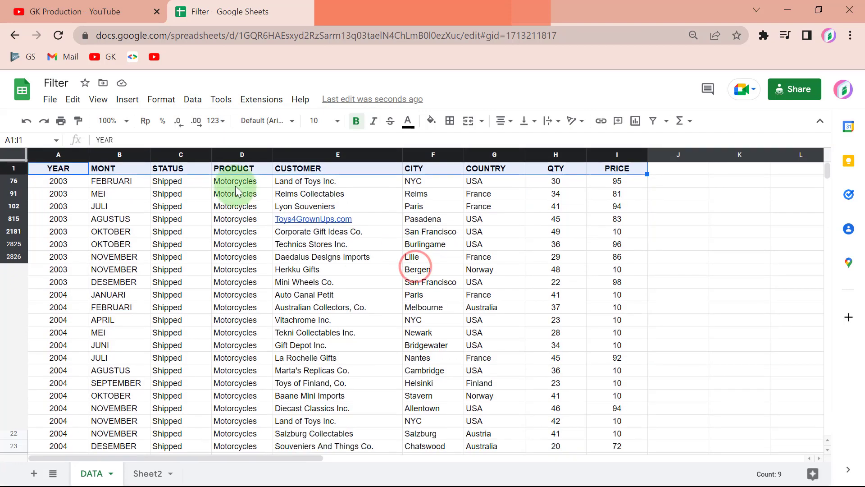
click(193, 99)
mouse_move(225, 190)
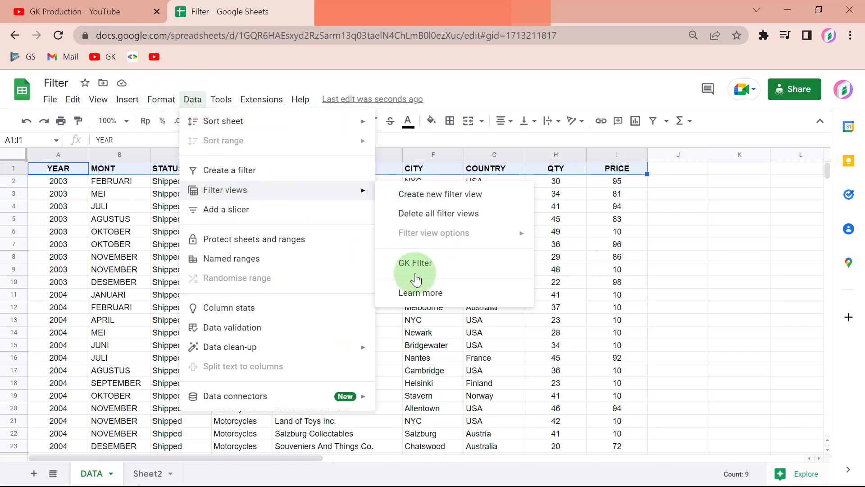
click(415, 264)
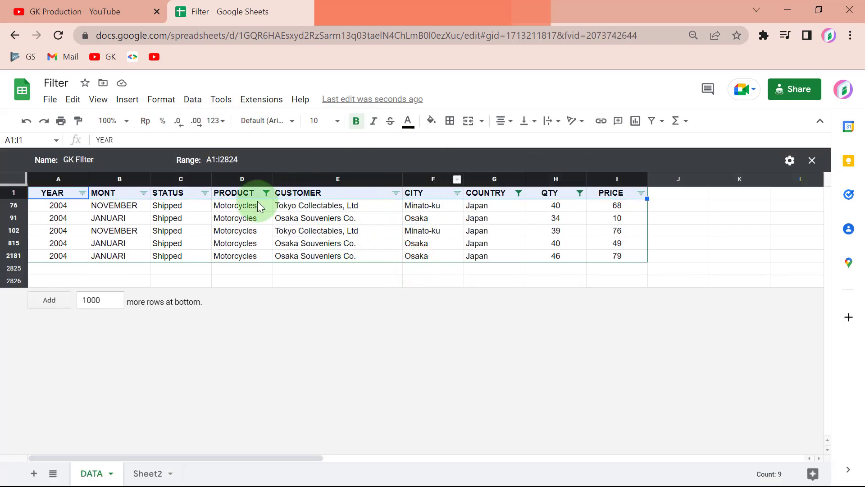
click(148, 474)
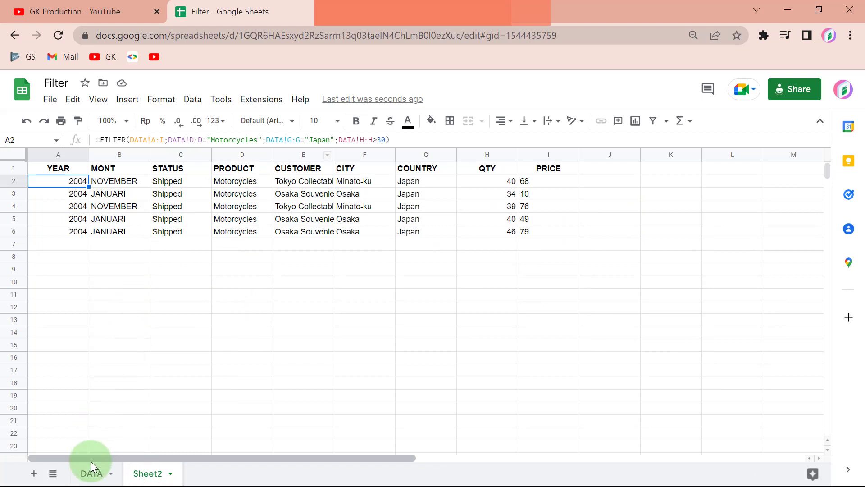
click(92, 472)
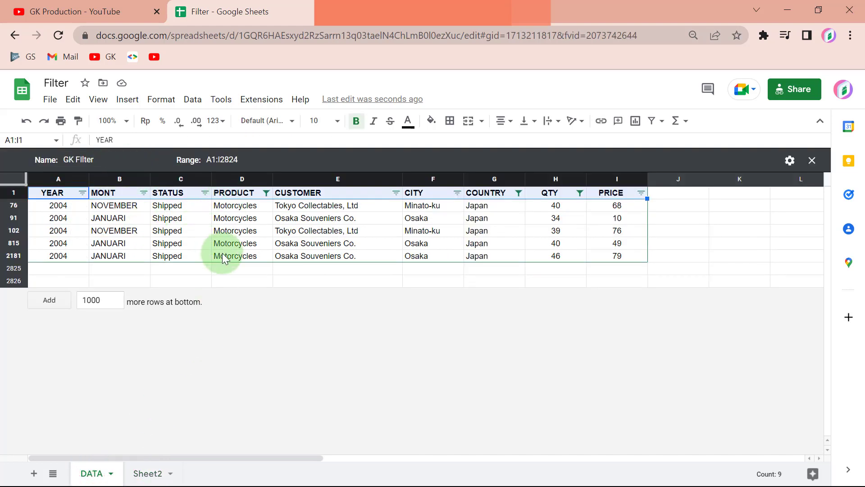
key(alt+Tab)
key(alt+Tab)
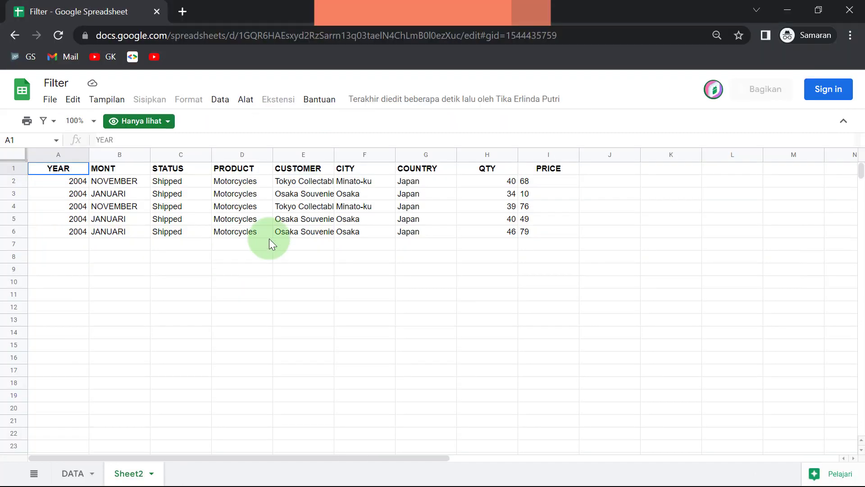
click(209, 193)
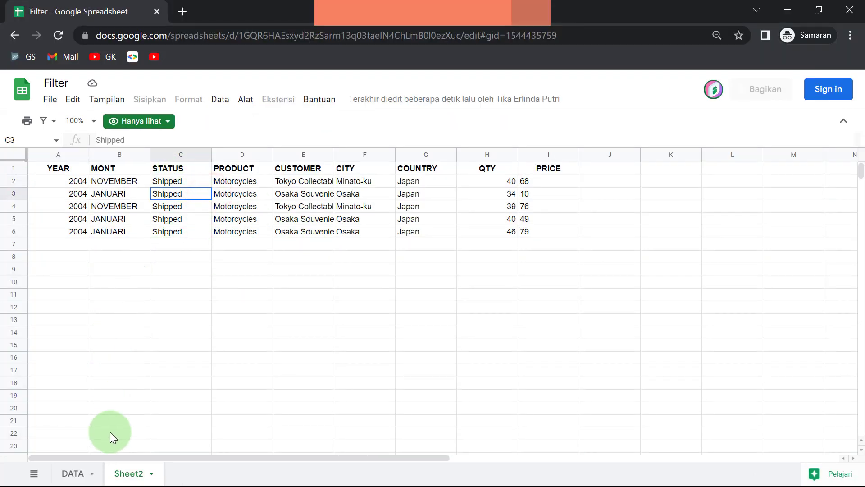
click(58, 35)
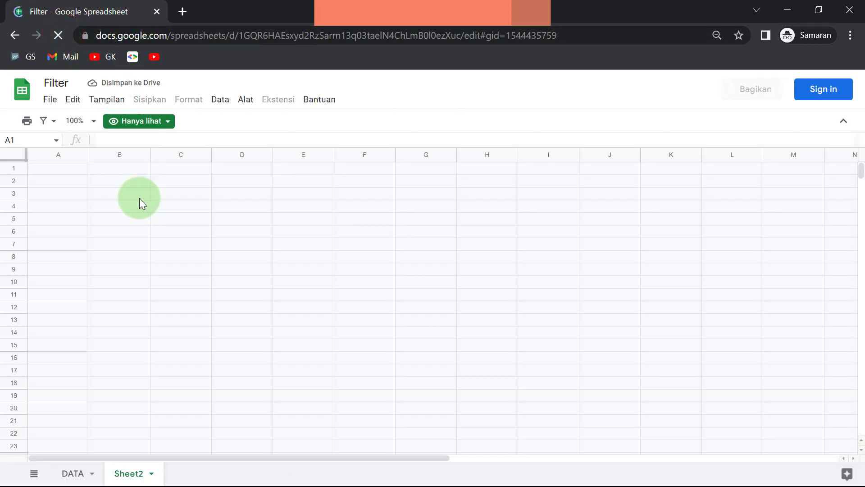
click(75, 473)
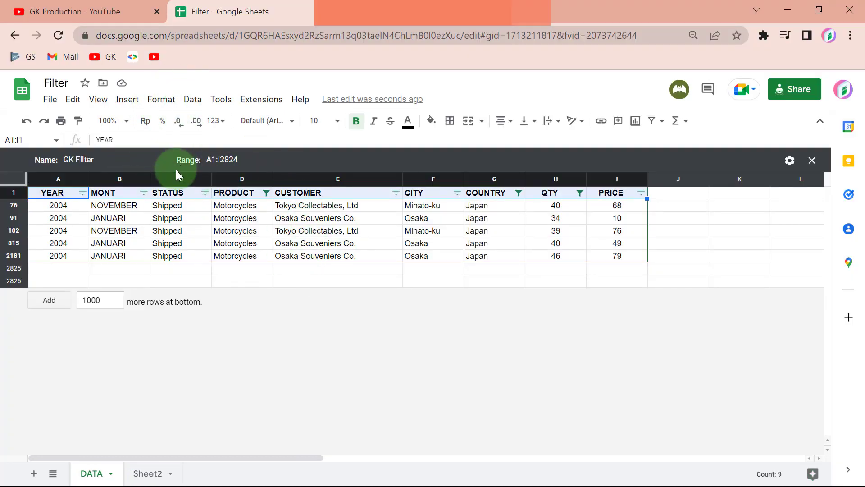
Set the DATA sheet's filter view to None so every order row shows
click(190, 100)
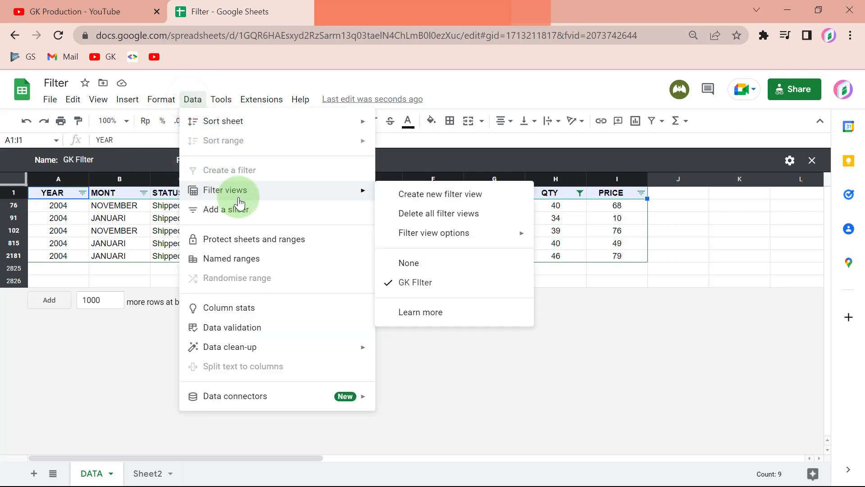
mouse_move(225, 190)
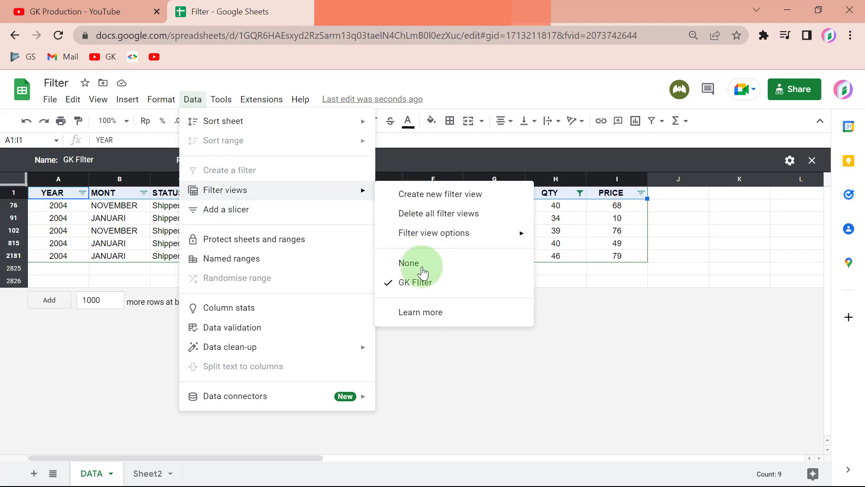
click(419, 269)
click(193, 99)
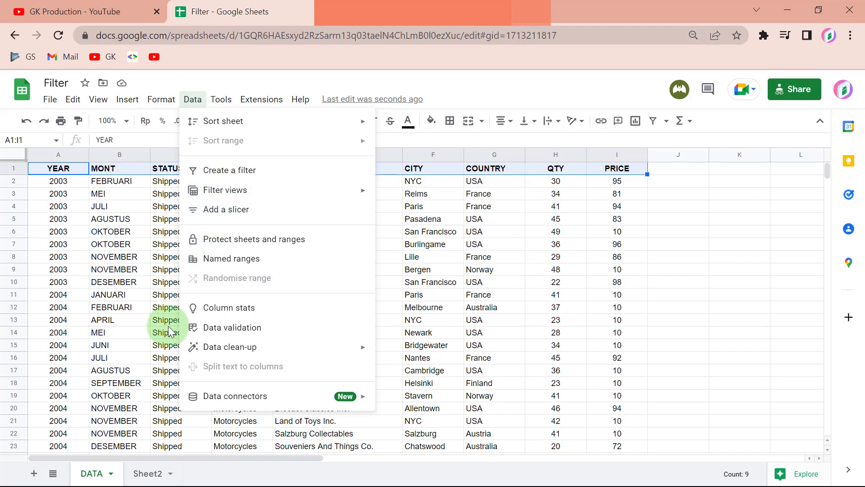
Show Sheet2's headed FILTER results for Japan Motorcycles, then switch to another window
click(140, 474)
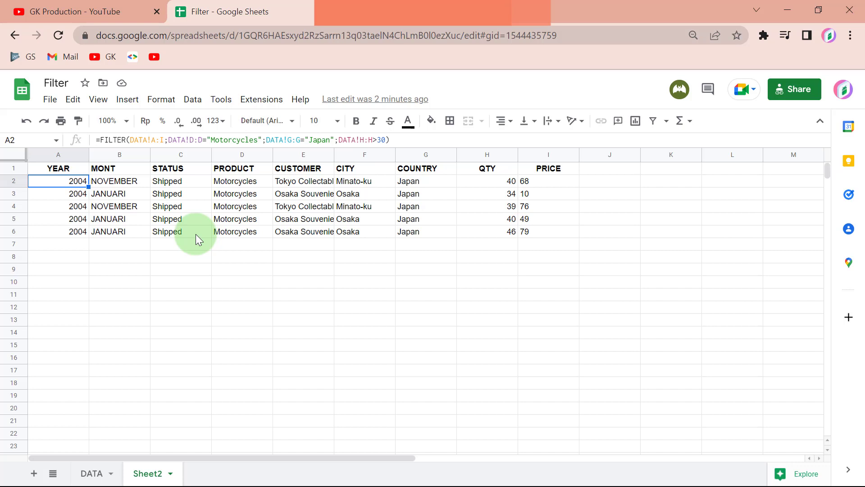
key(alt+Tab)
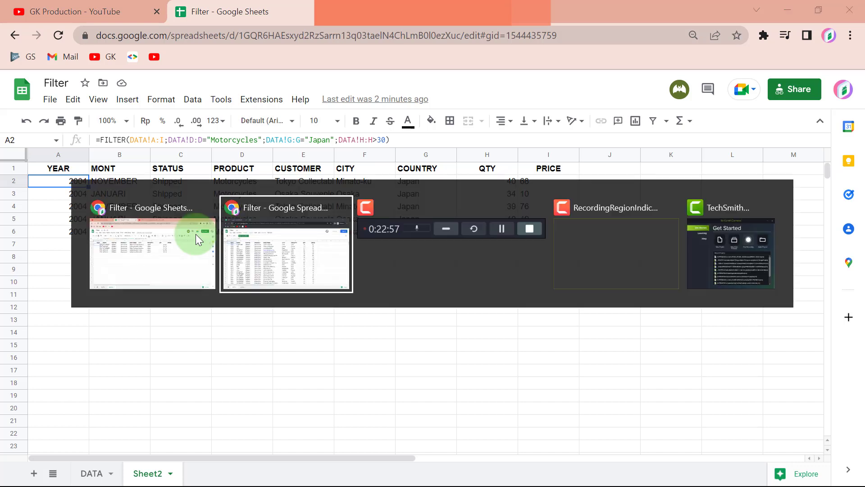